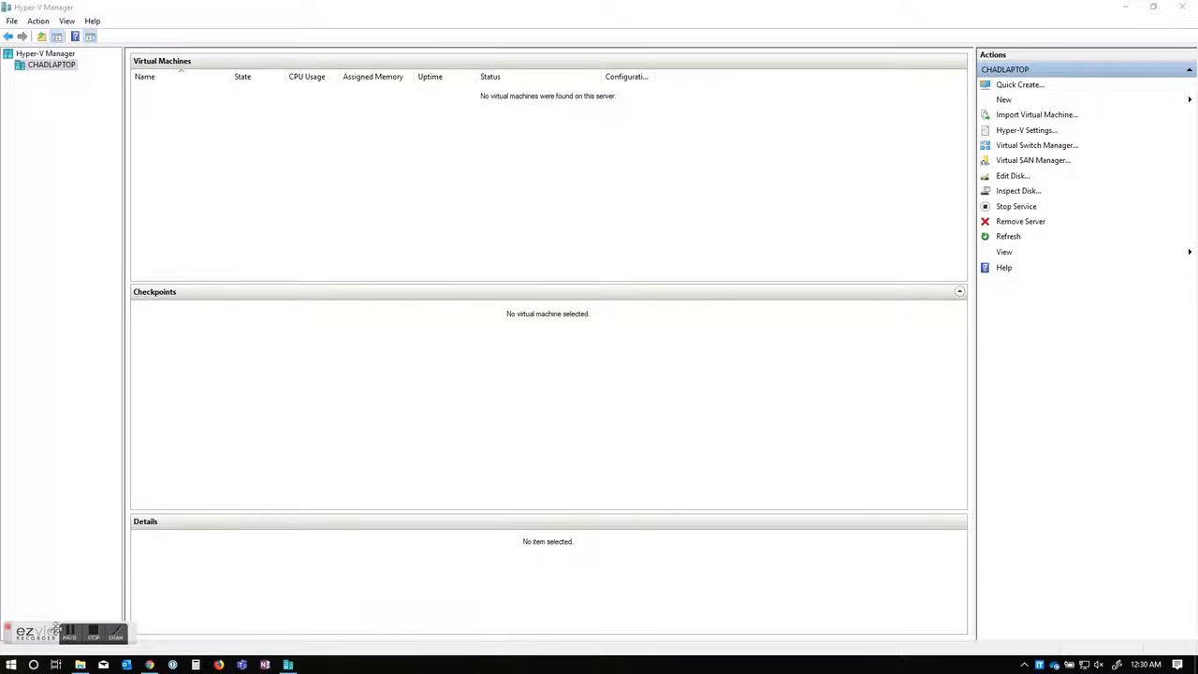
Step: Open the Windows Start menu over the empty Hyper-V Manager
left_click(11, 666)
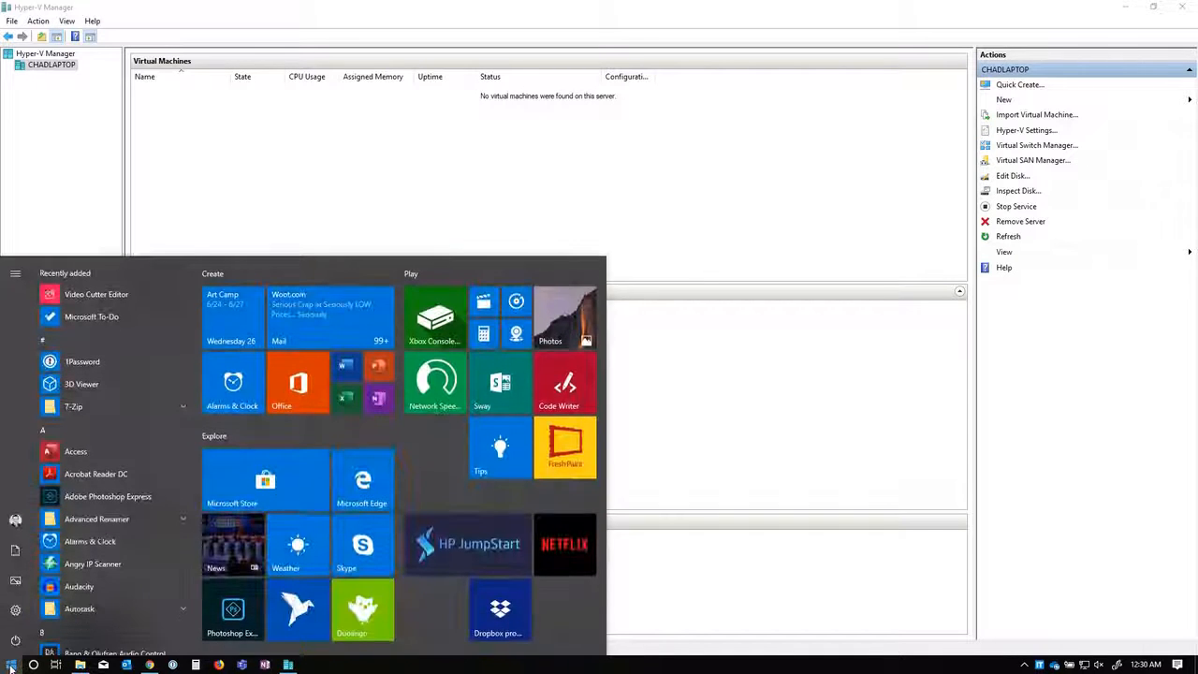
Step: Search Start for 'hyper', then clear the search and go back to Hyper-V Manager
type("hyper")
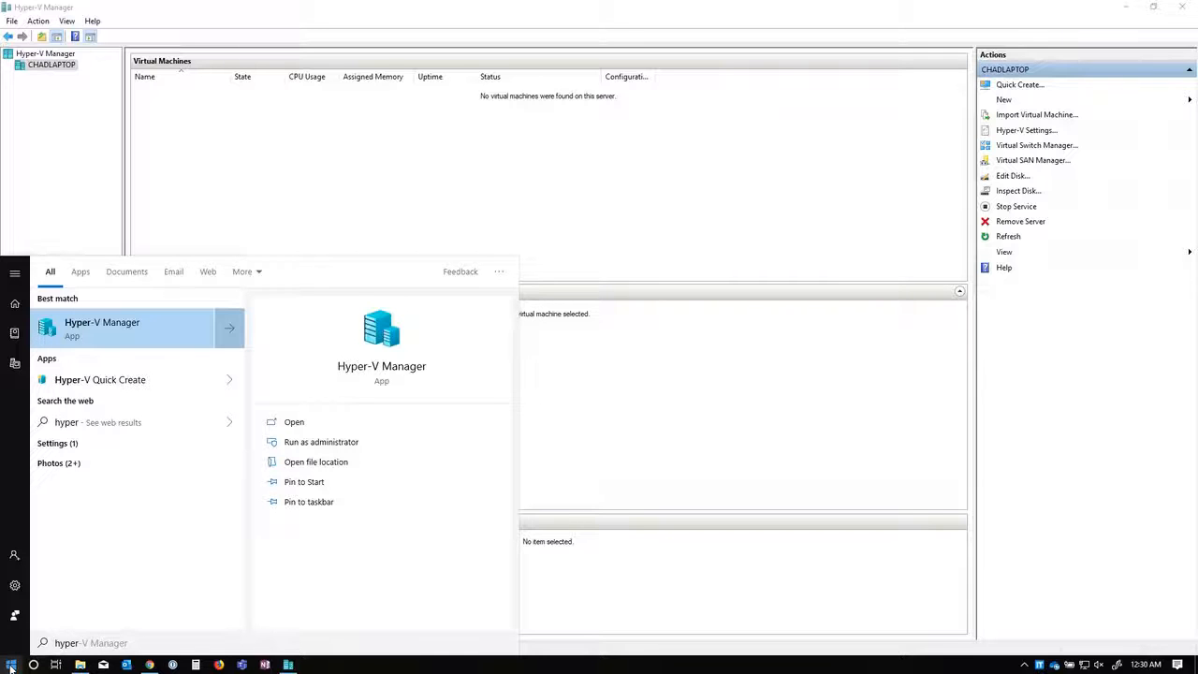
key("BackSpace")
key("BackSpace")
key("BackSpace")
key("BackSpace")
key("BackSpace")
key("BackSpace")
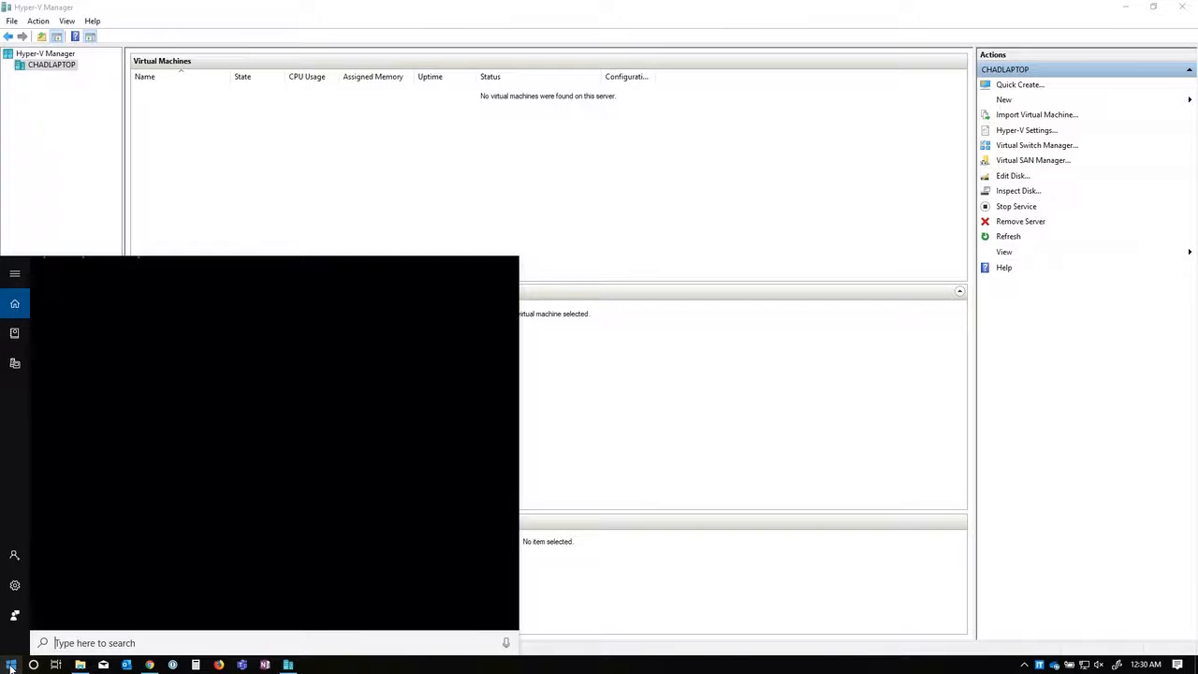
left_click(395, 187)
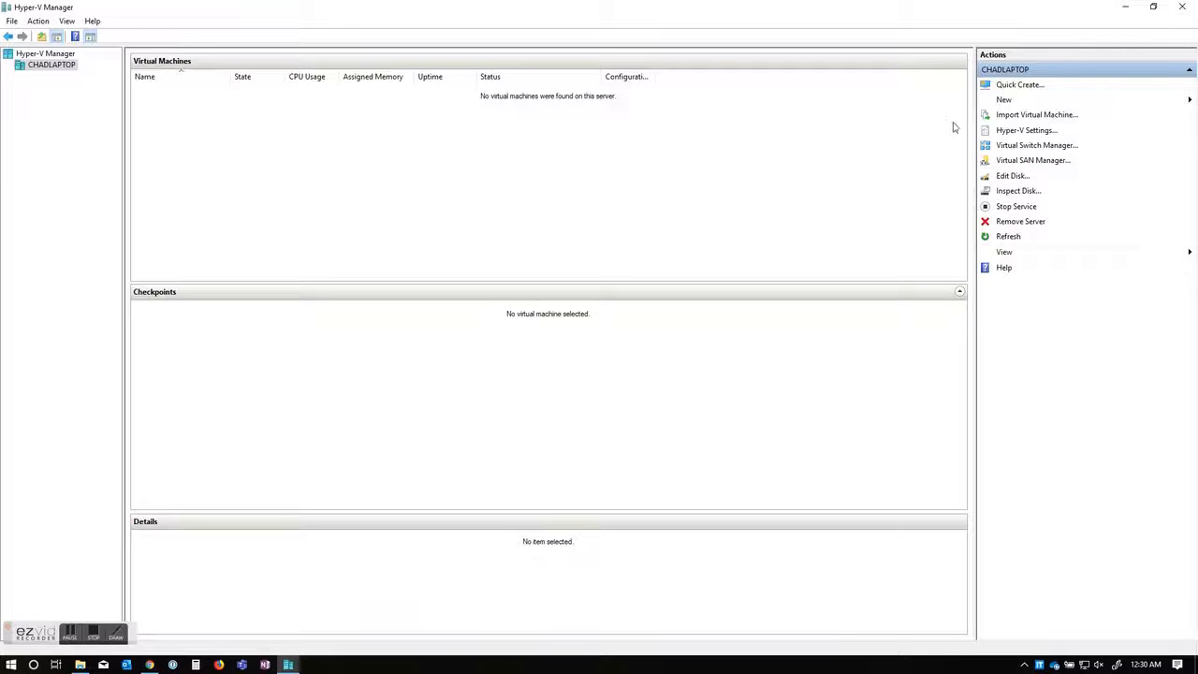
Step: Launch the New Virtual Machine Wizard and skip past its introduction page
left_click(1004, 100)
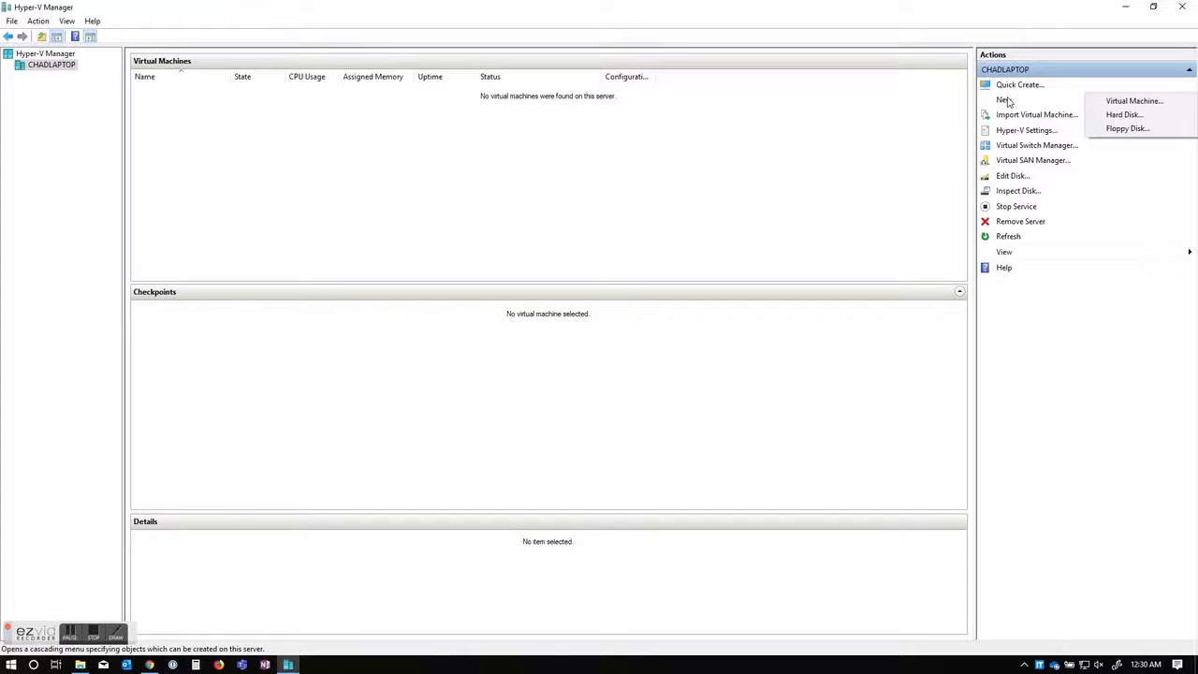
left_click(1130, 100)
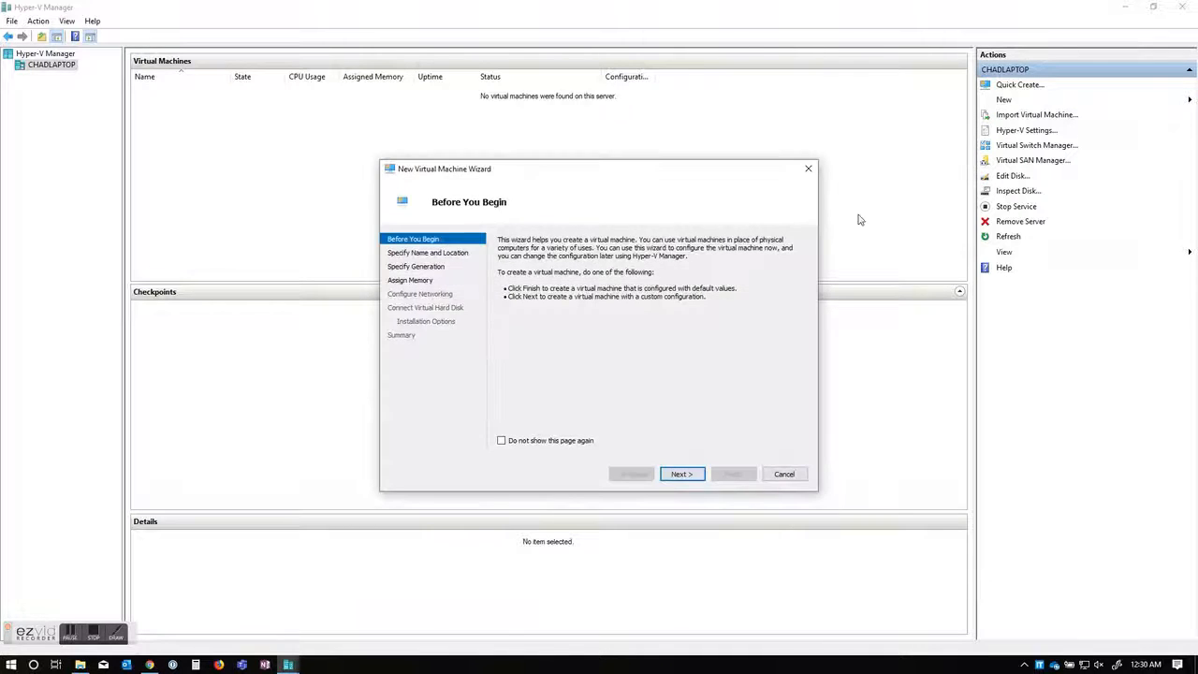
left_click(679, 474)
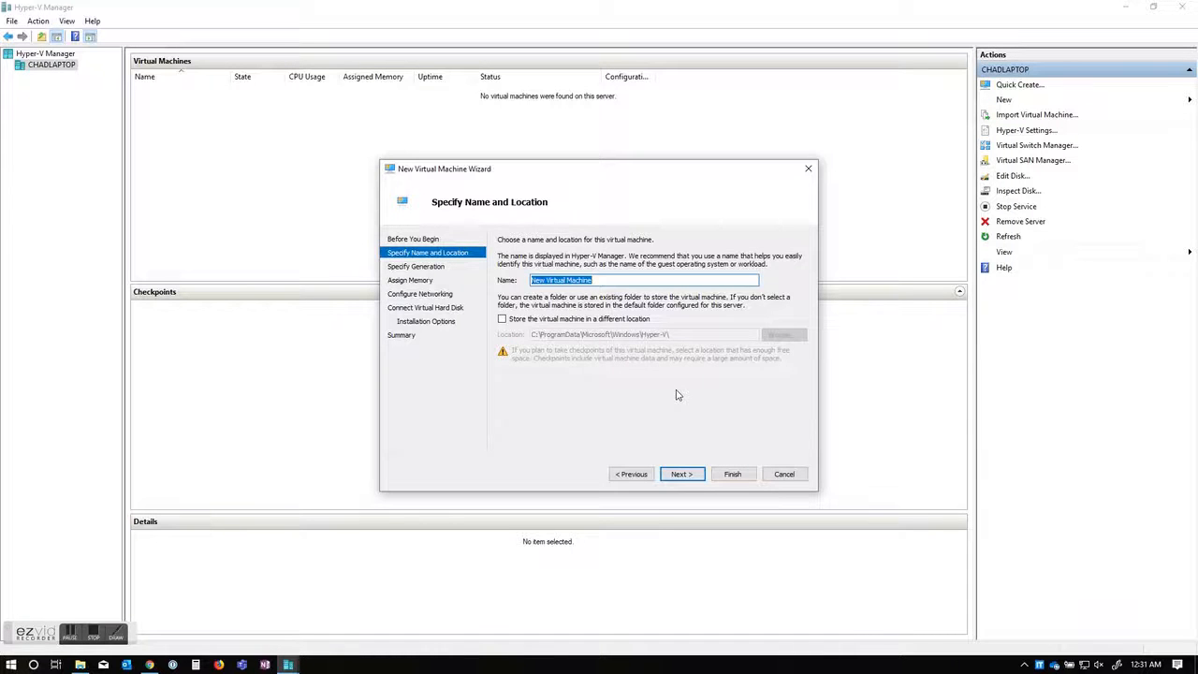
Step: Name the new virtual machine 'Test', keeping the default location
key("BackSpace")
type("T")
key("BackSpace")
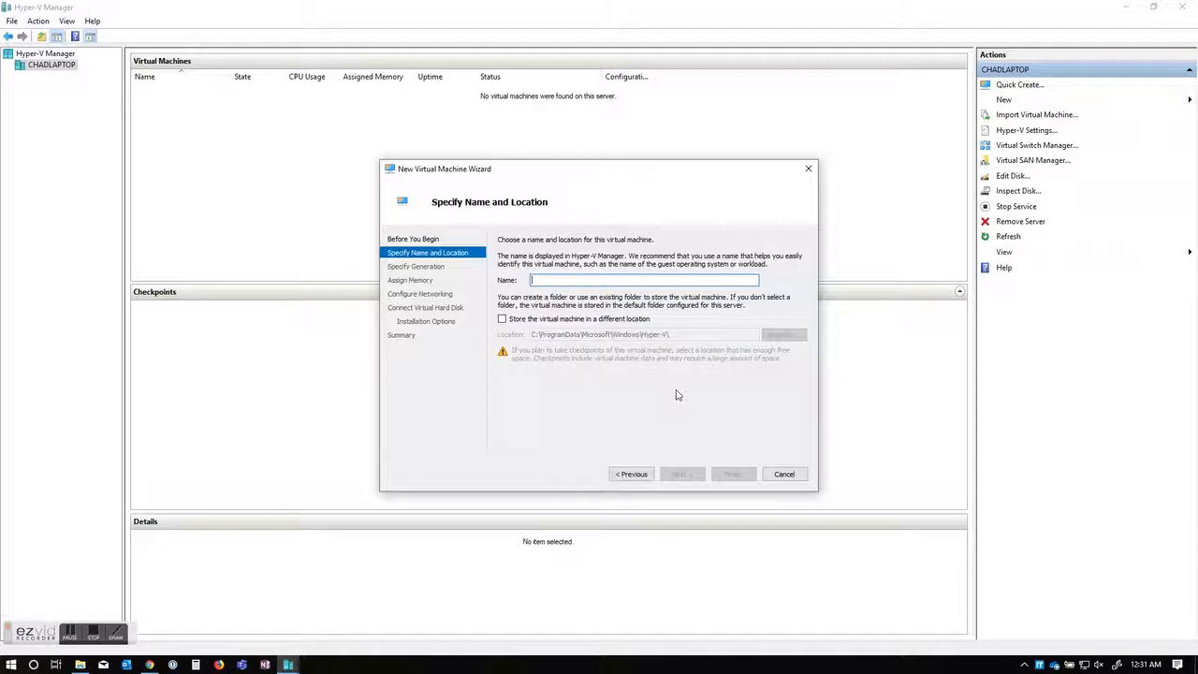
type("Gr")
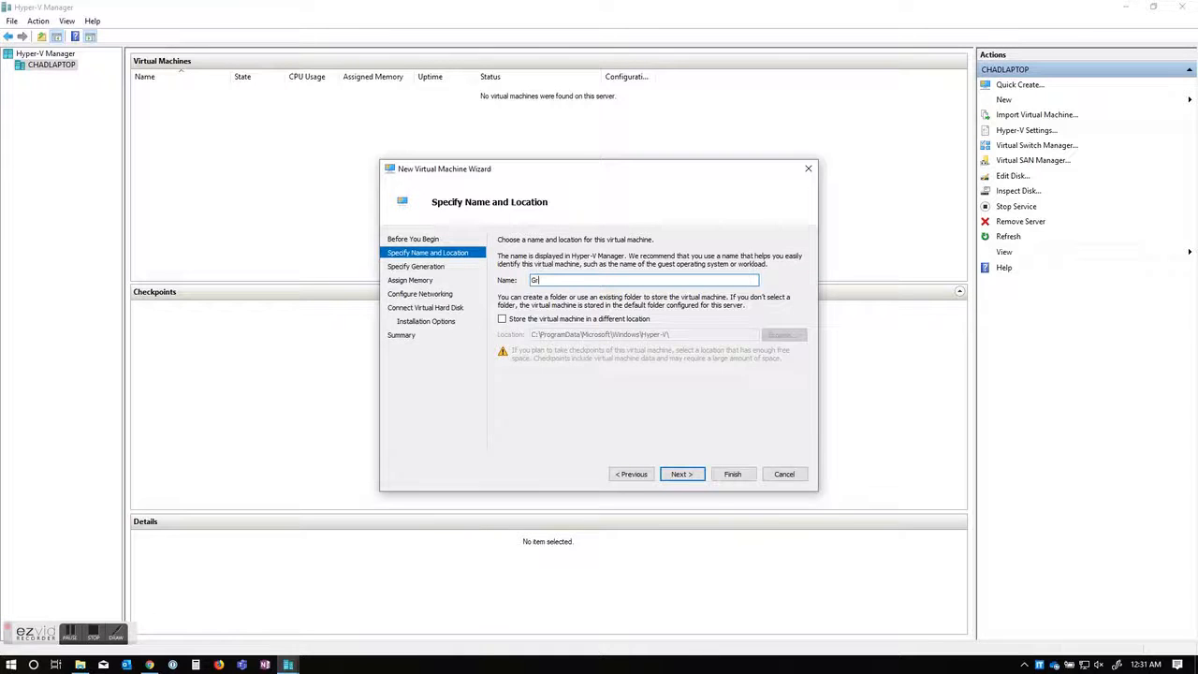
type("iffin-FS01")
key("BackSpace")
key("BackSpace")
key("BackSpace")
key("BackSpace")
type("DC")
key("BackSpace")
key("BackSpace")
key("BackSpace")
key("BackSpace")
key("BackSpace")
key("BackSpace")
key("BackSpace")
key("BackSpace")
key("BackSpace")
key("BackSpace")
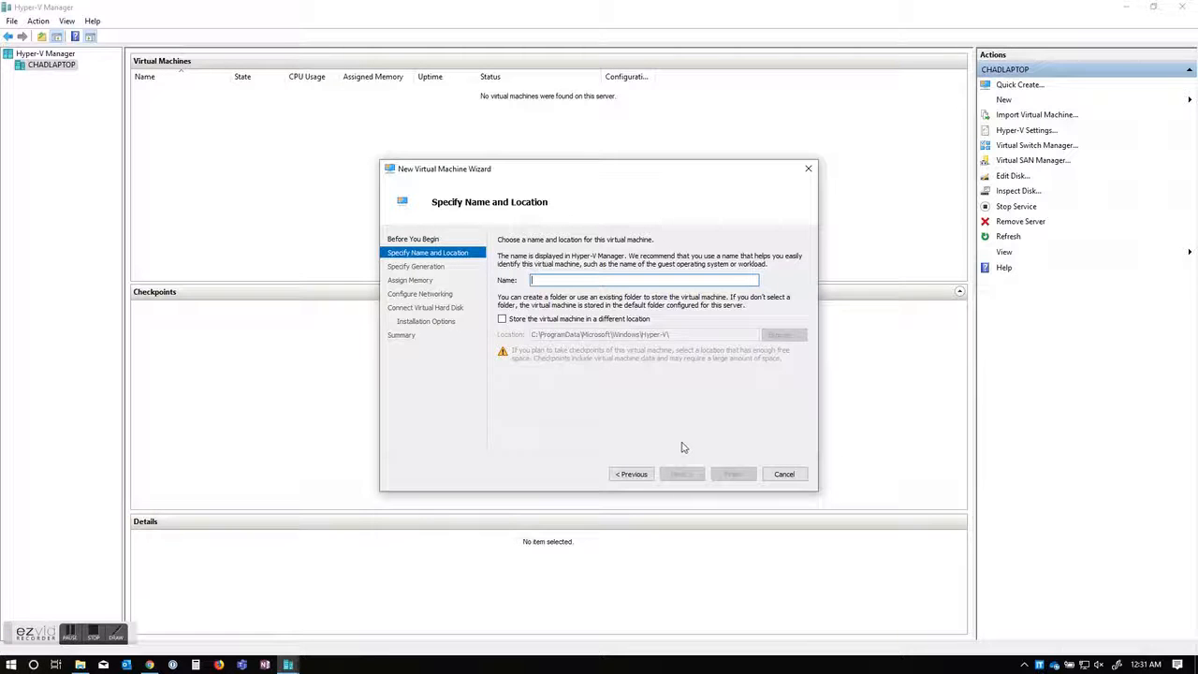
type("Test")
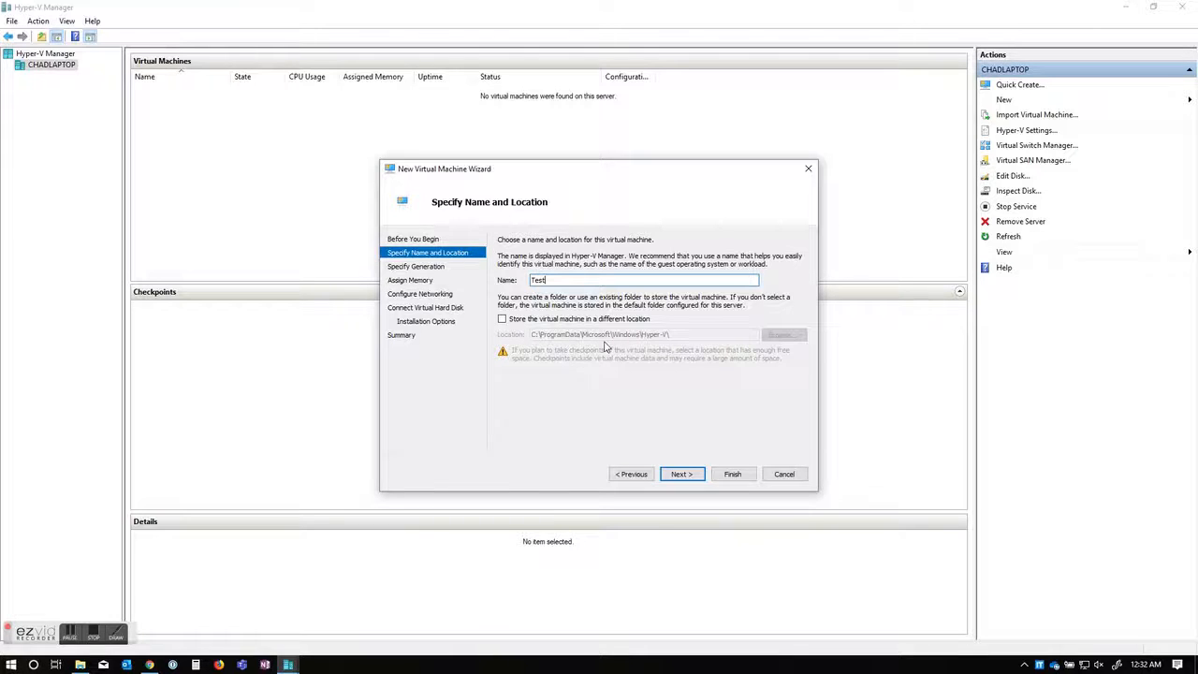
left_click(681, 475)
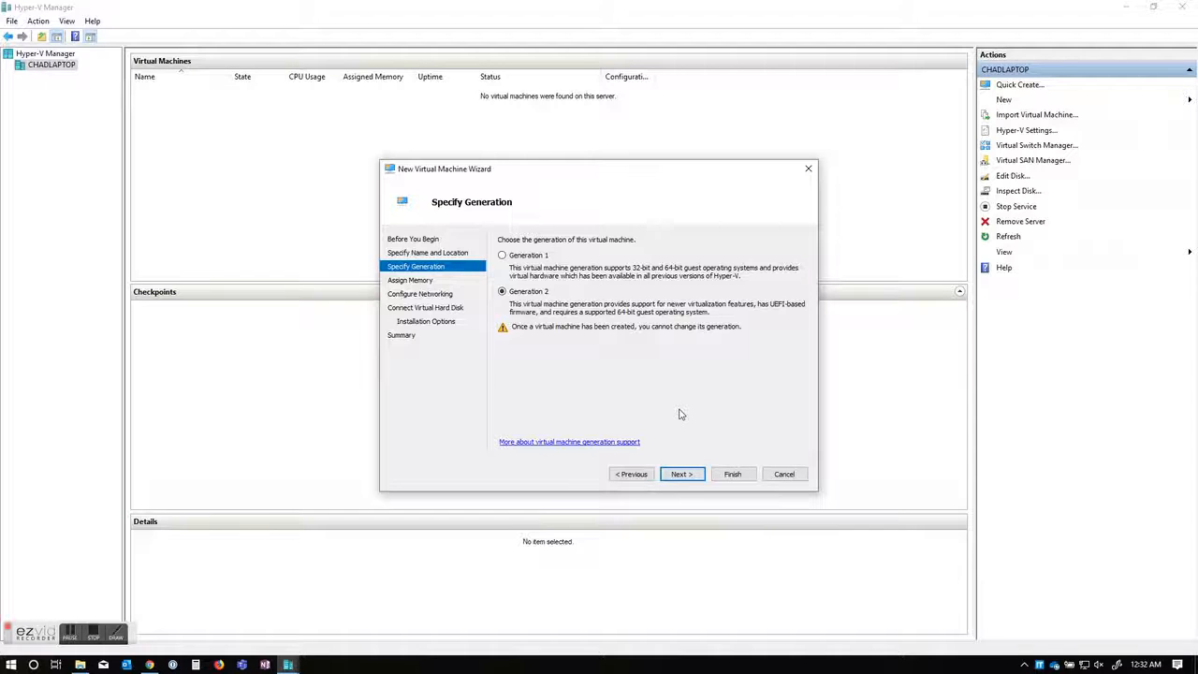
Step: Accept Generation 2 for the Test machine and advance to memory
left_click(682, 475)
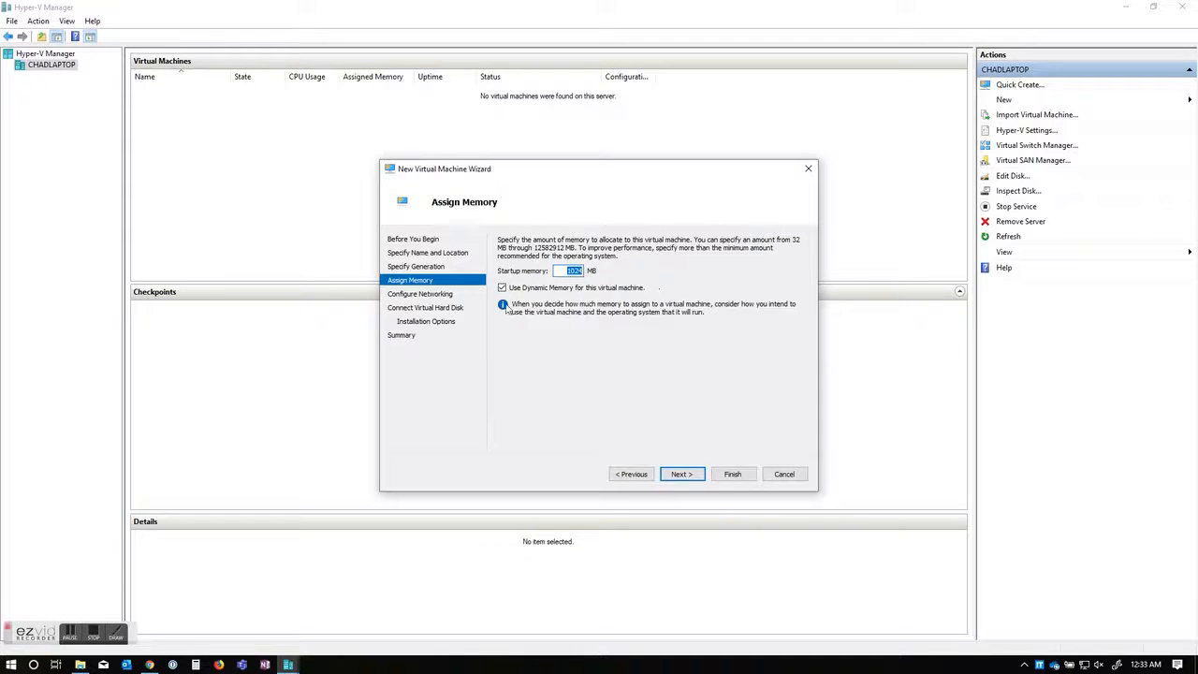
Step: Turn off Dynamic Memory and set startup memory to 4096 MB
left_click(503, 289)
type("4096")
left_click(680, 474)
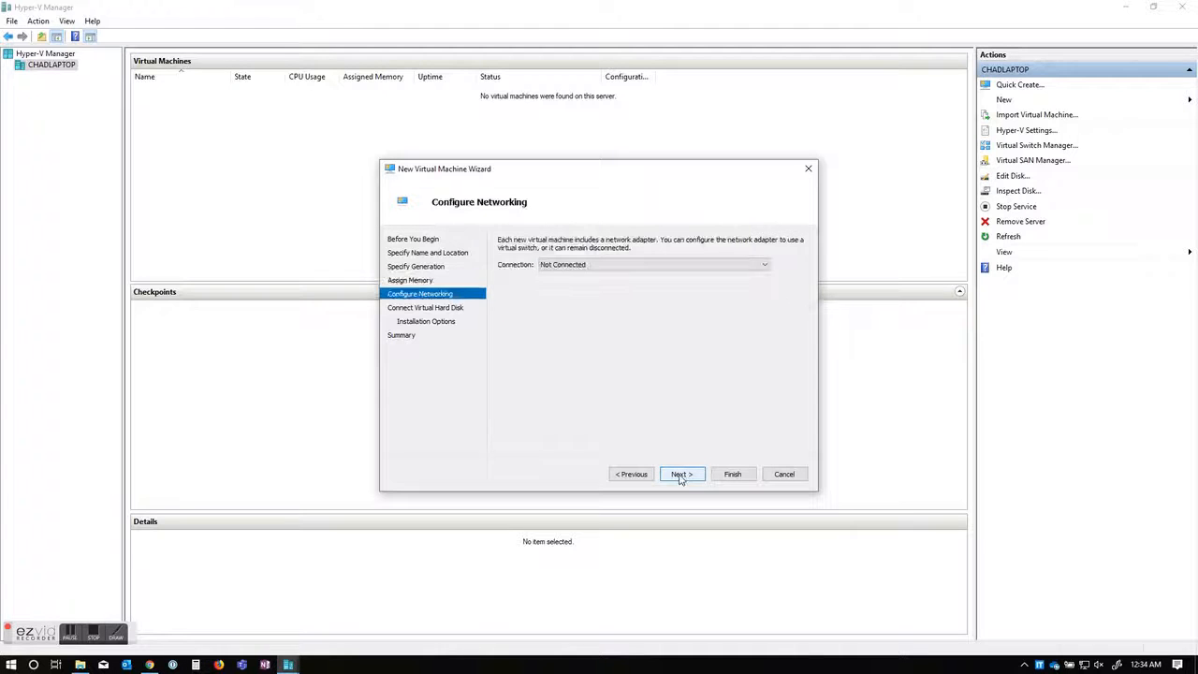
Step: Connect the network adapter to Default Switch
left_click(604, 269)
left_click(593, 287)
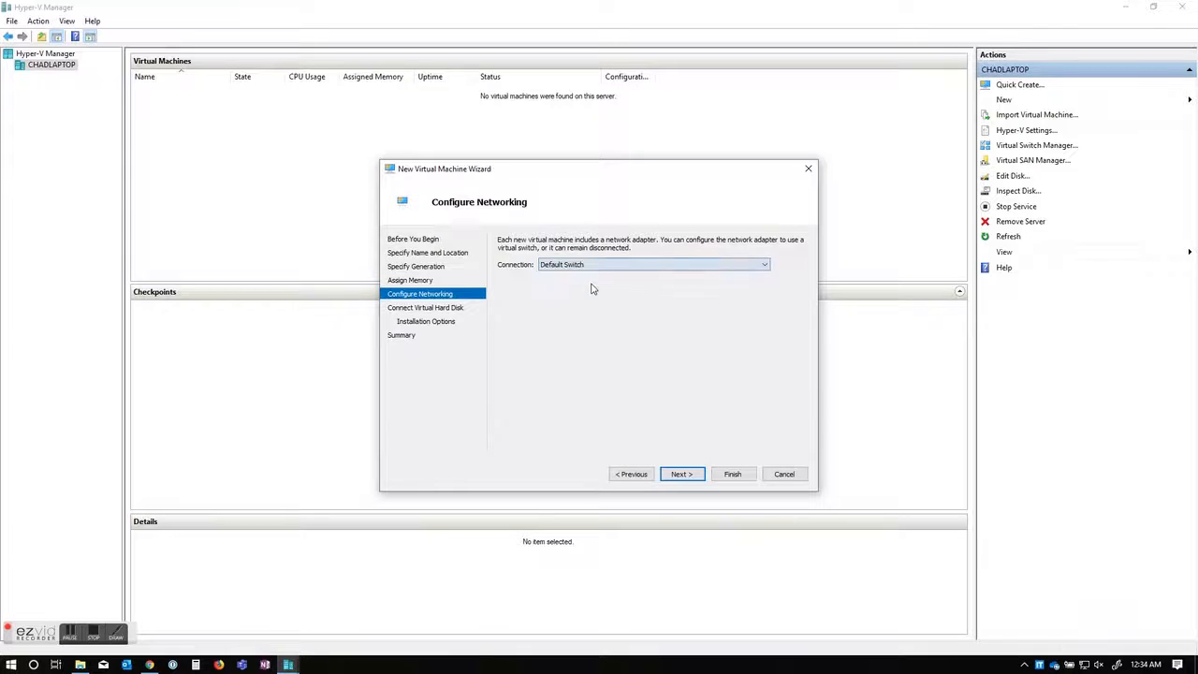
left_click(687, 474)
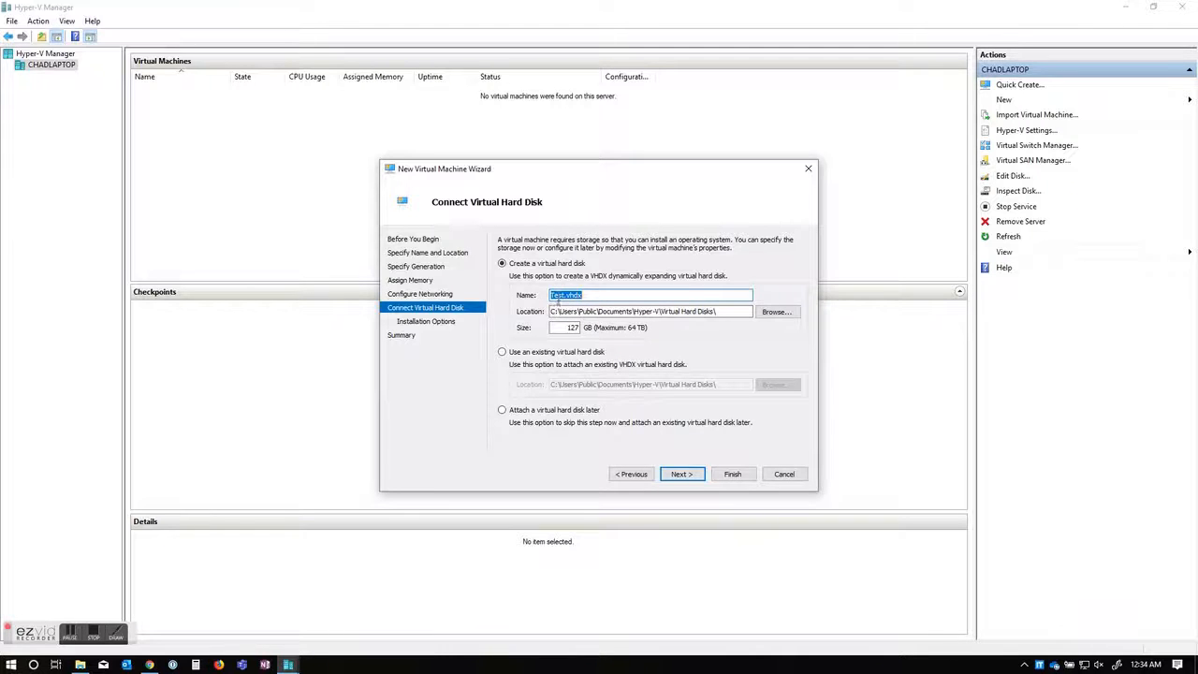
Step: Name the virtual hard disk Test-OS.vhdx with a 100 GB size
left_click(565, 295)
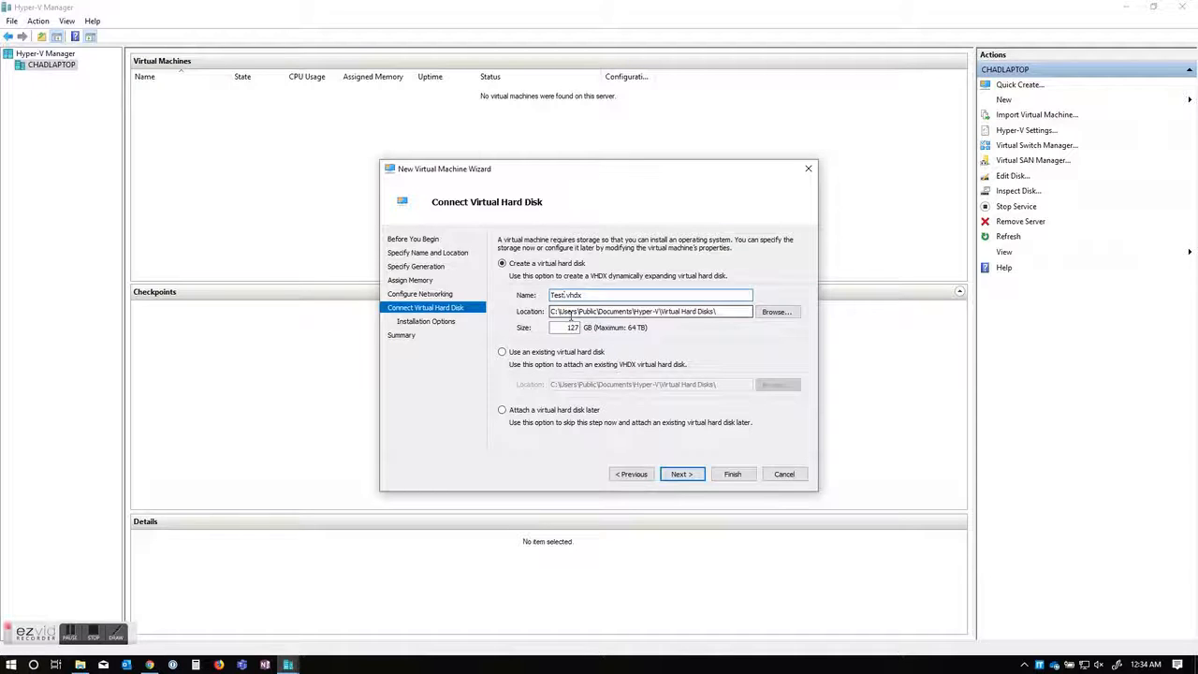
type("-OS")
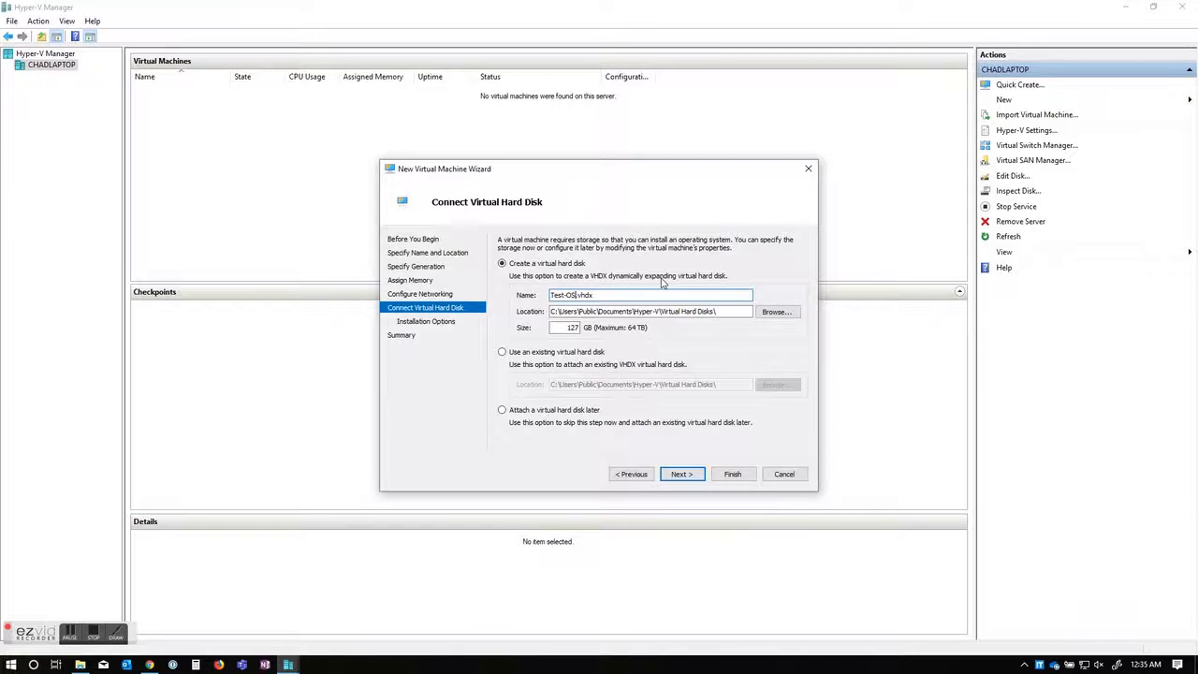
key("Tab")
key("Tab")
type("1")
left_click(682, 474)
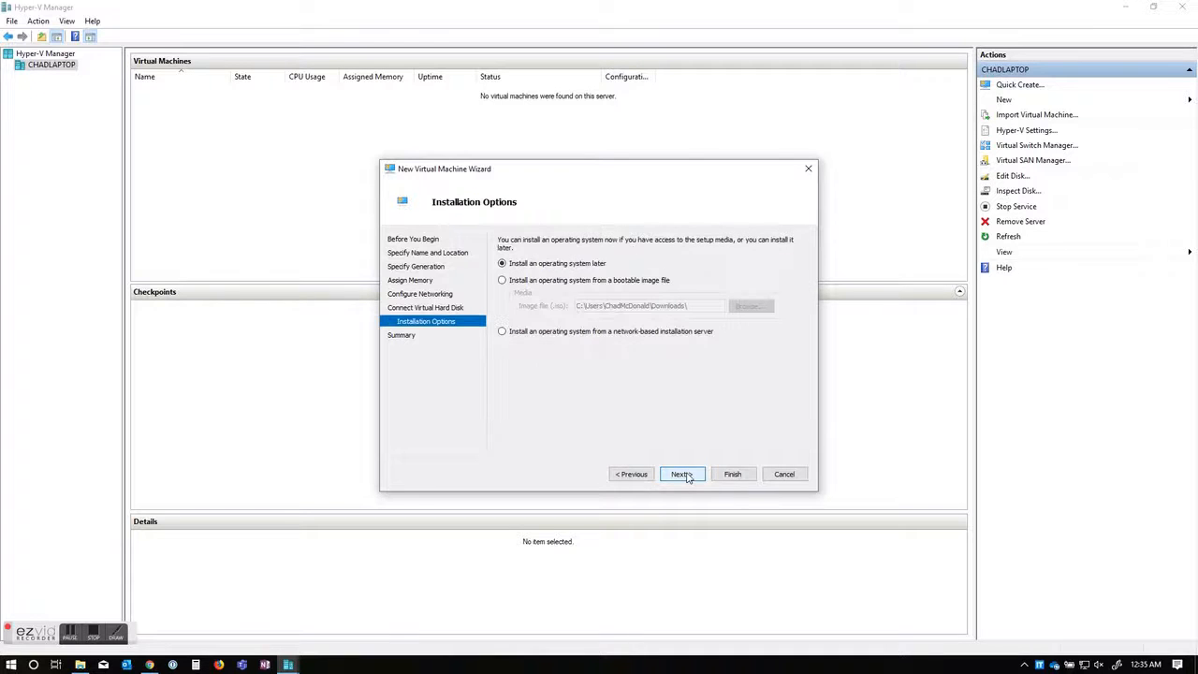
Step: Install from the Windows Server 2019 STD EVAL Jan 2019 ISO and finish creating Test
left_click(501, 280)
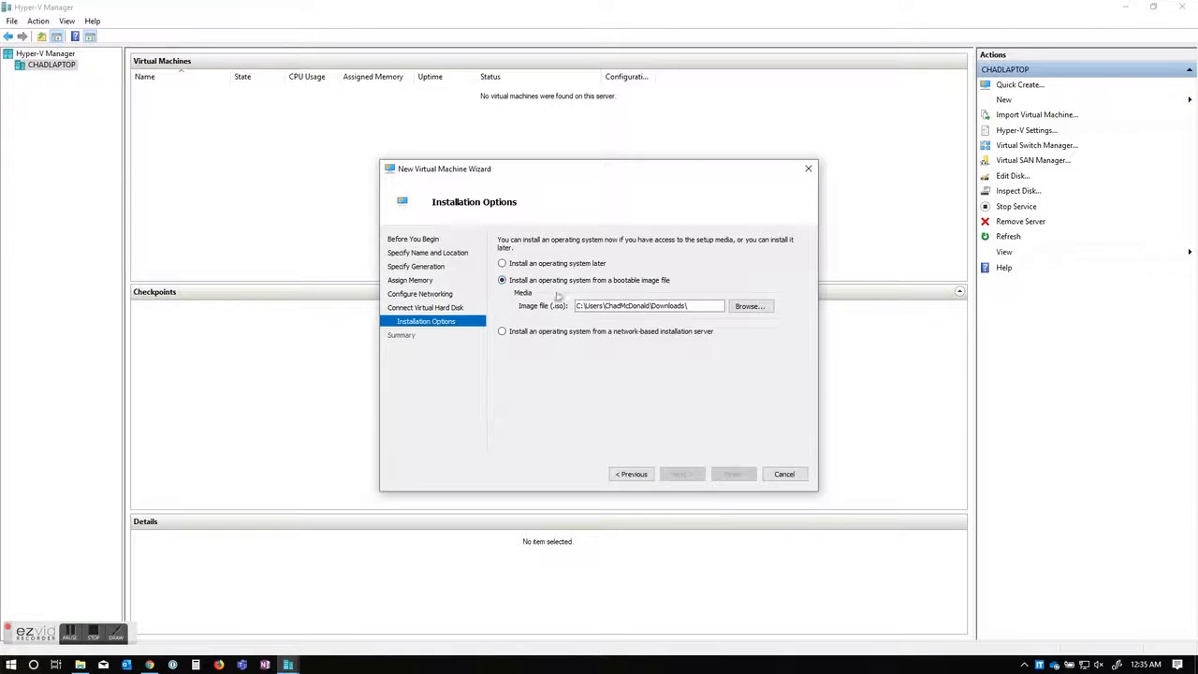
left_click(756, 309)
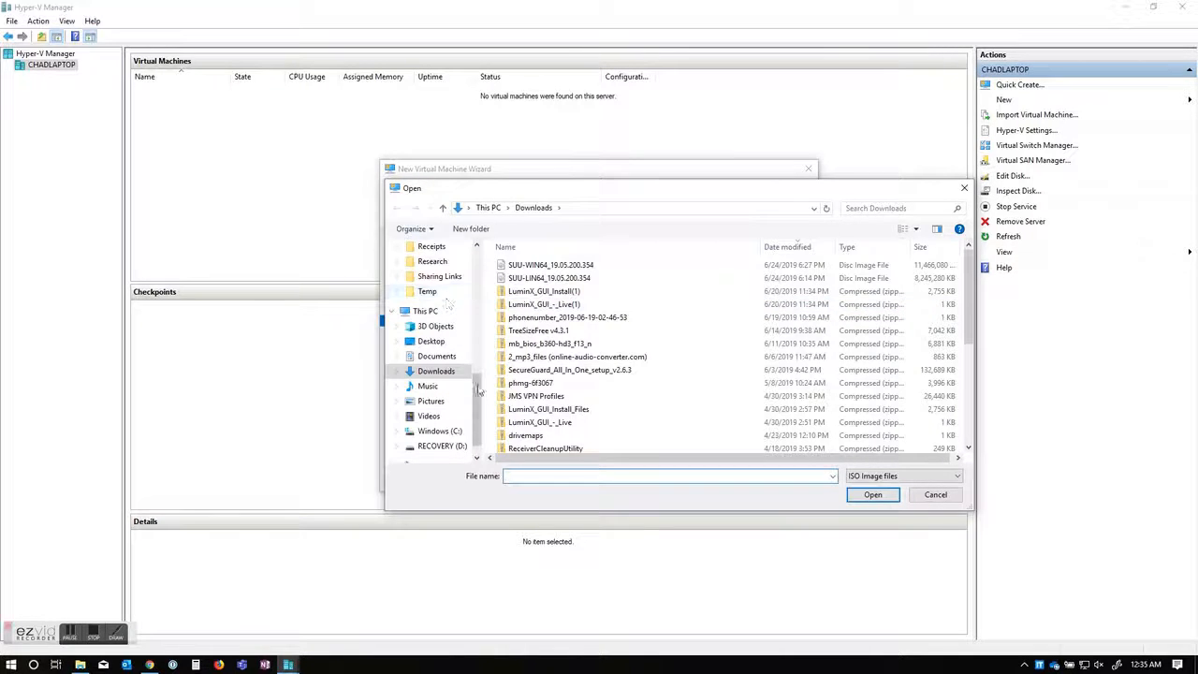
left_click(430, 342)
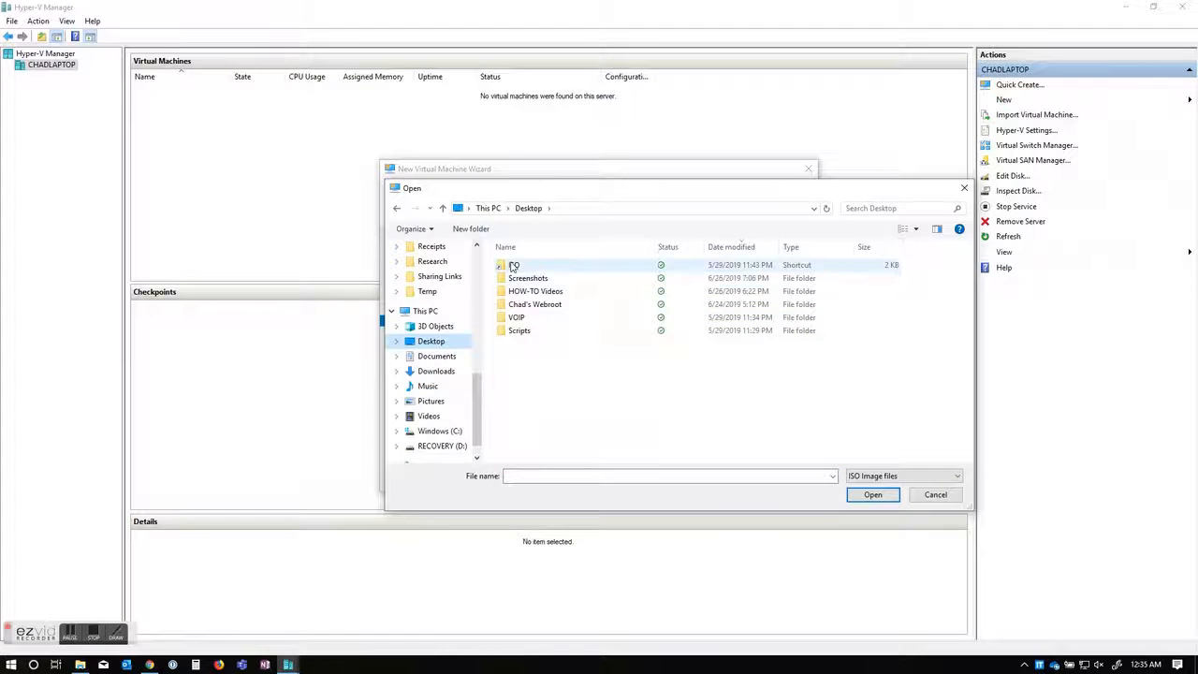
double_click(514, 267)
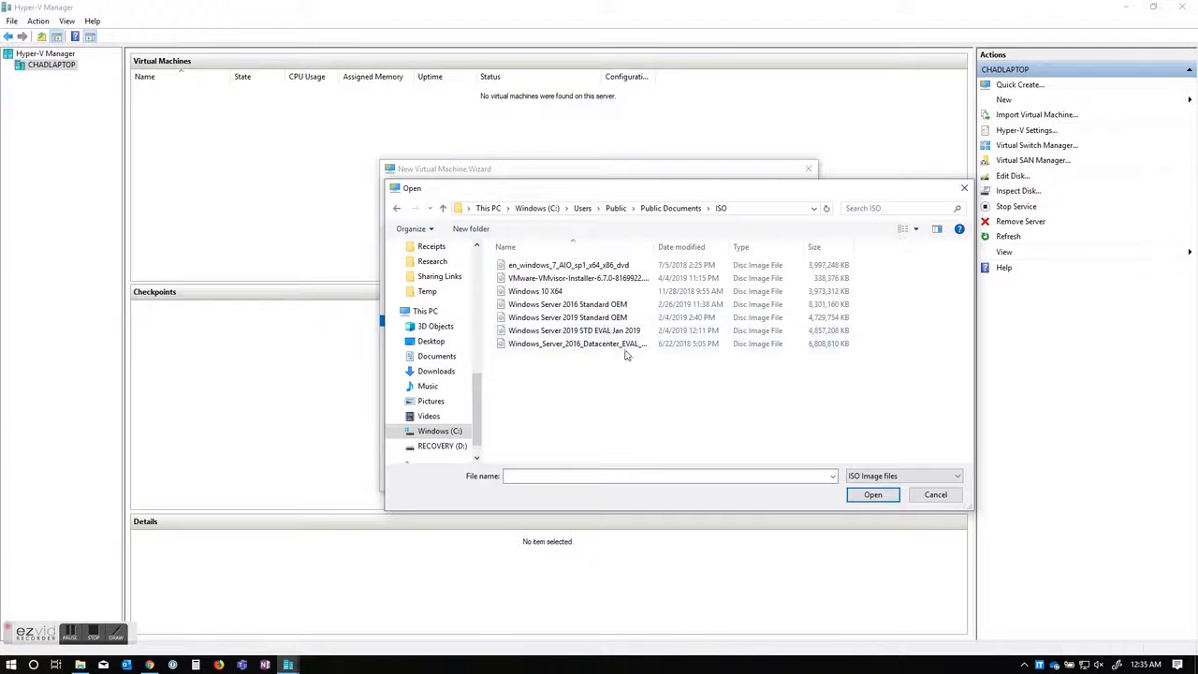
left_click(596, 333)
left_click(872, 494)
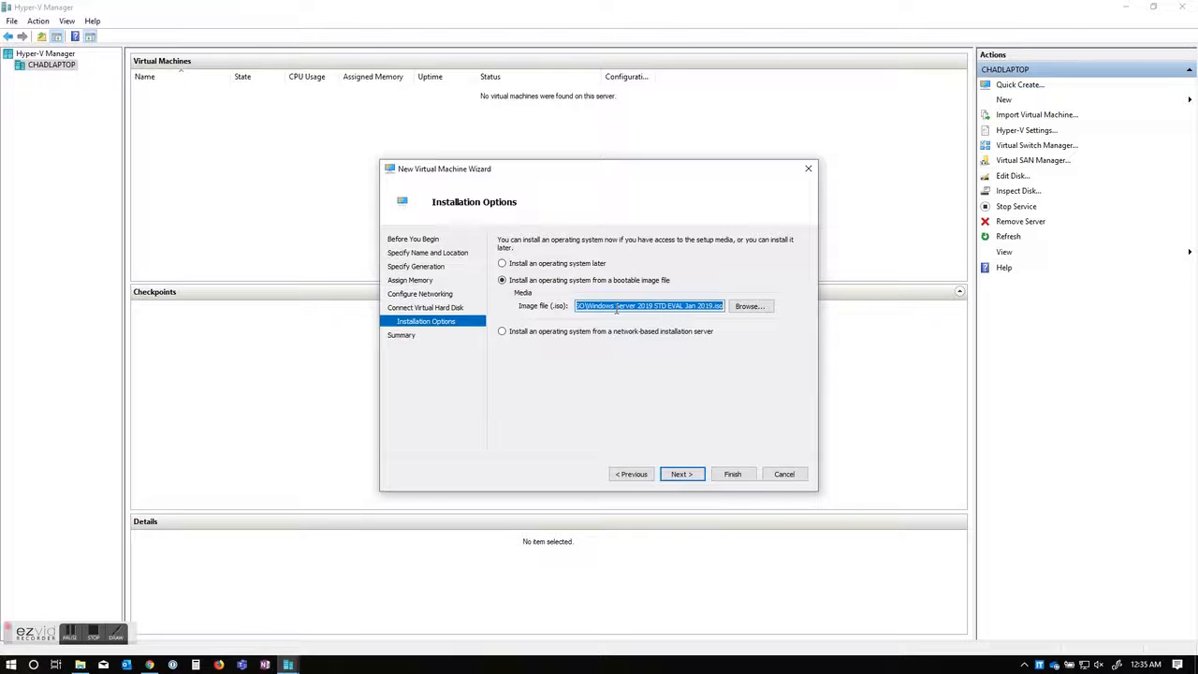
left_click(683, 476)
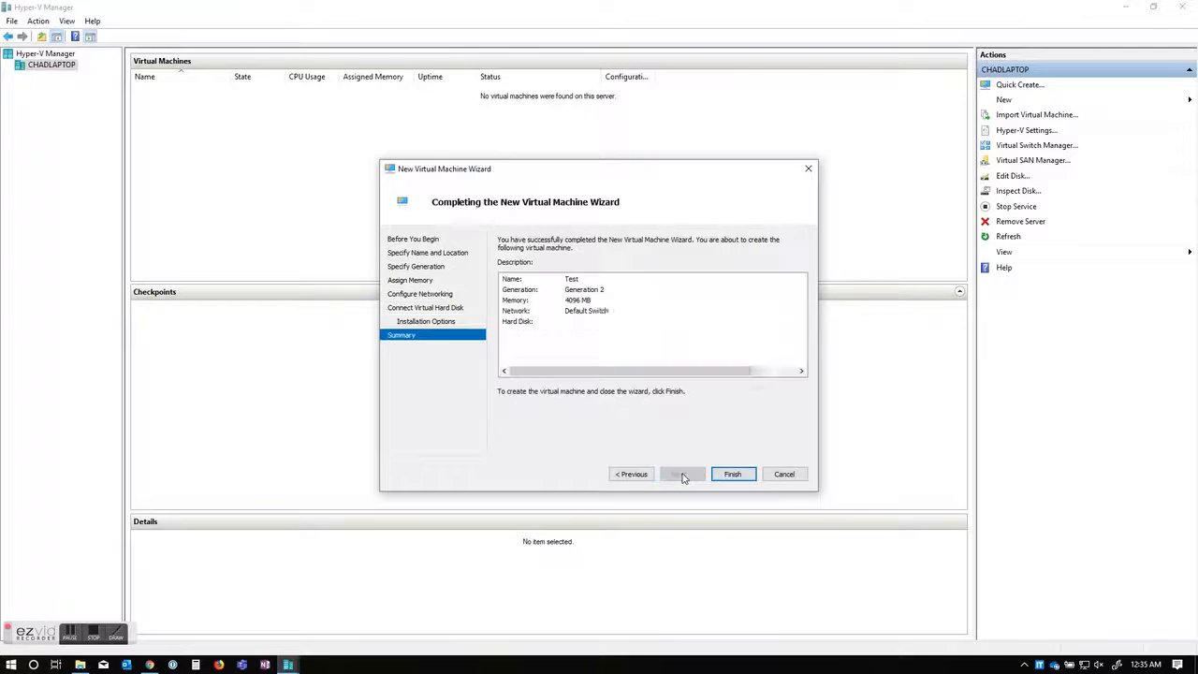
left_click(732, 477)
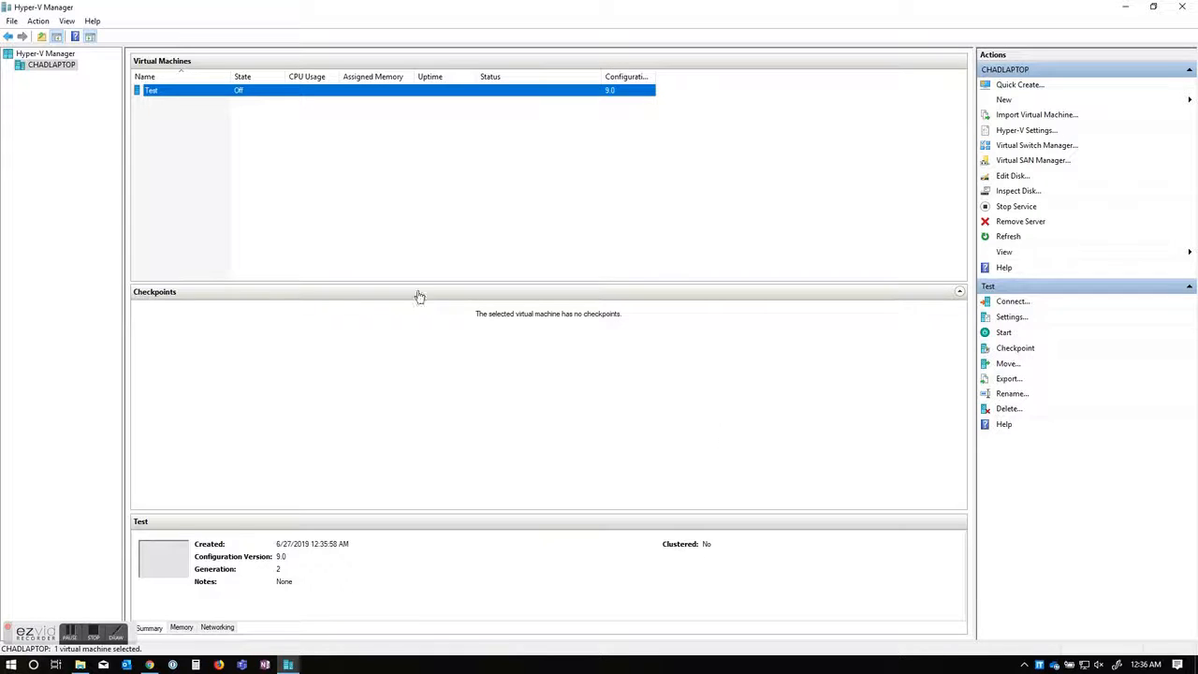
Step: In Test's settings, raise the virtual processor count to 2
right_click(166, 94)
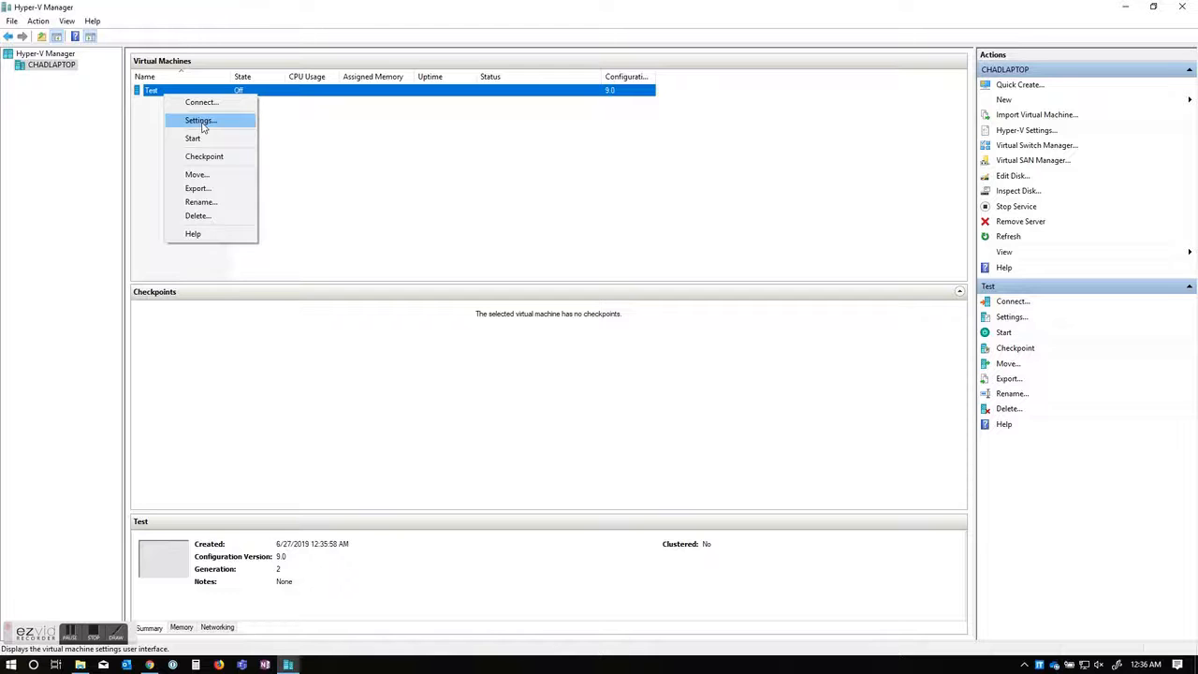
left_click(200, 121)
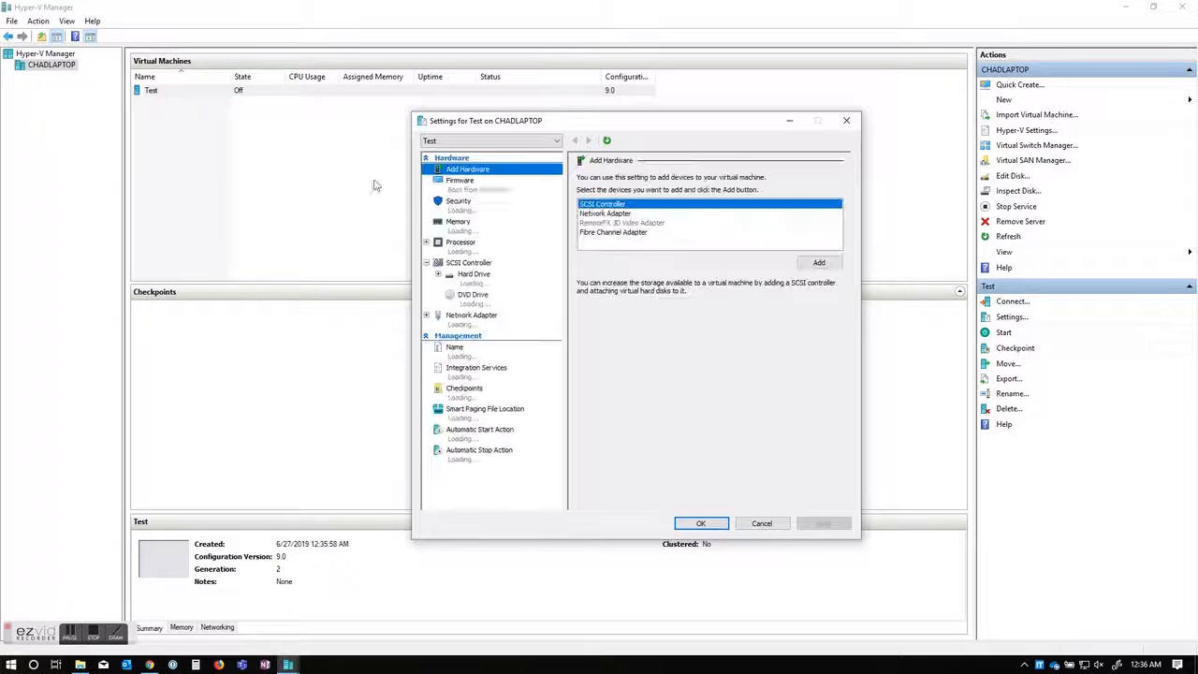
left_click_drag(570, 121, 540, 123)
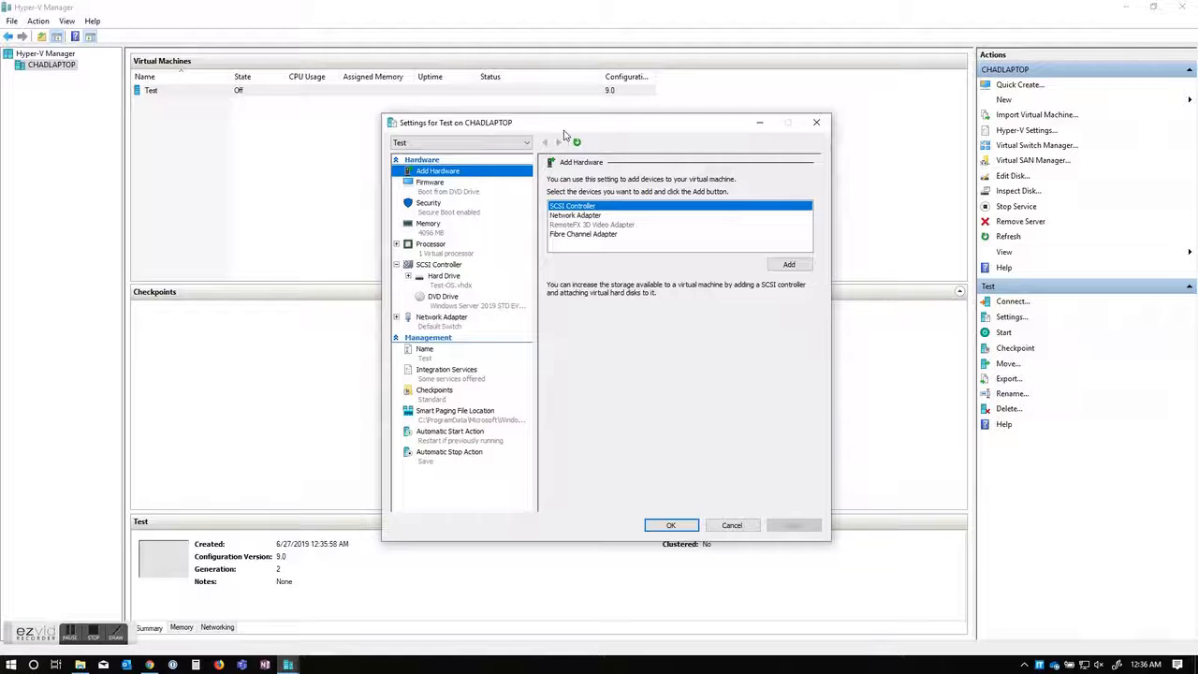
left_click(440, 253)
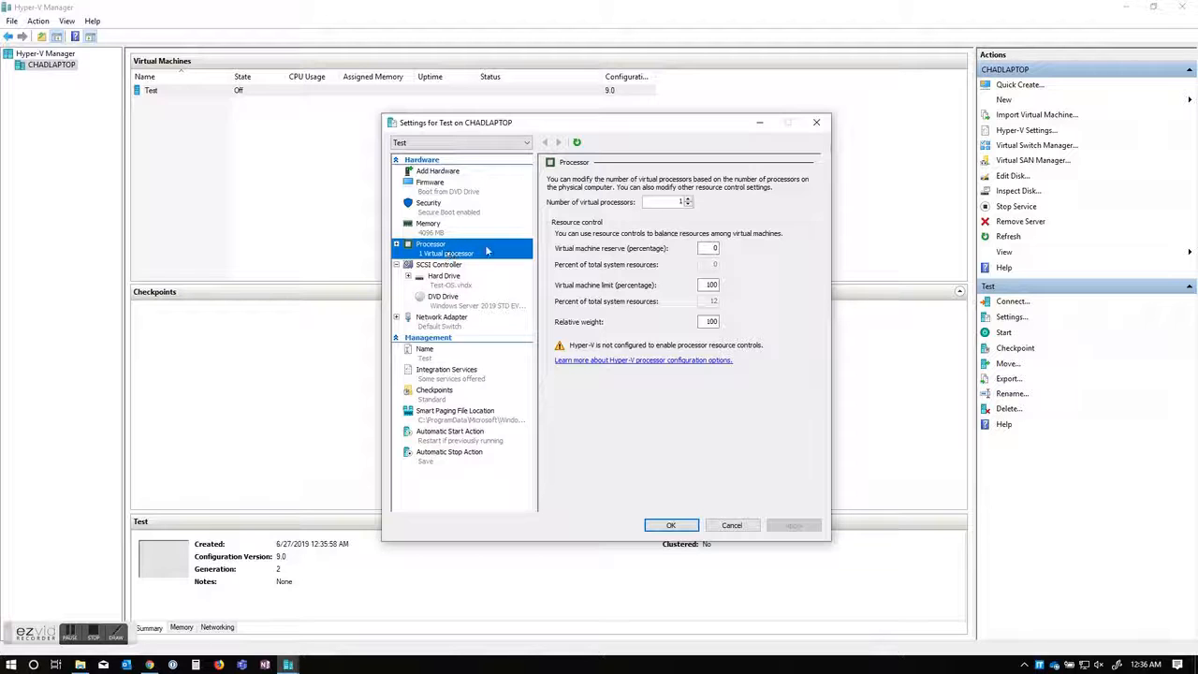
left_click(689, 200)
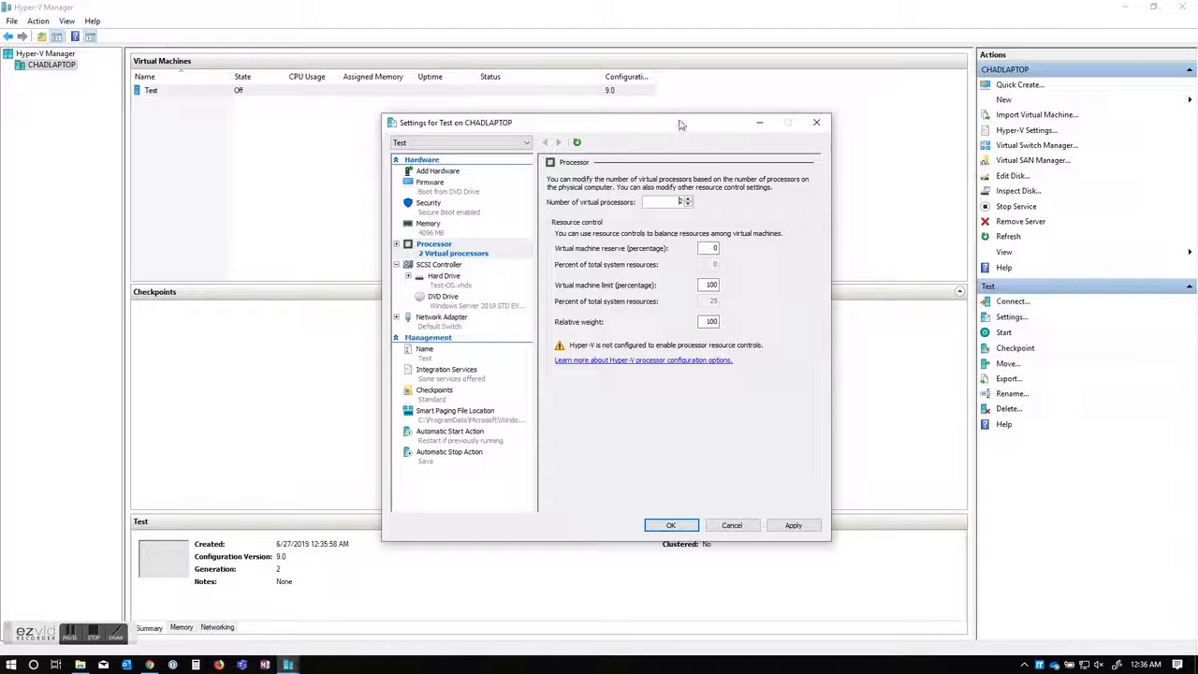
left_click_drag(682, 124, 709, 121)
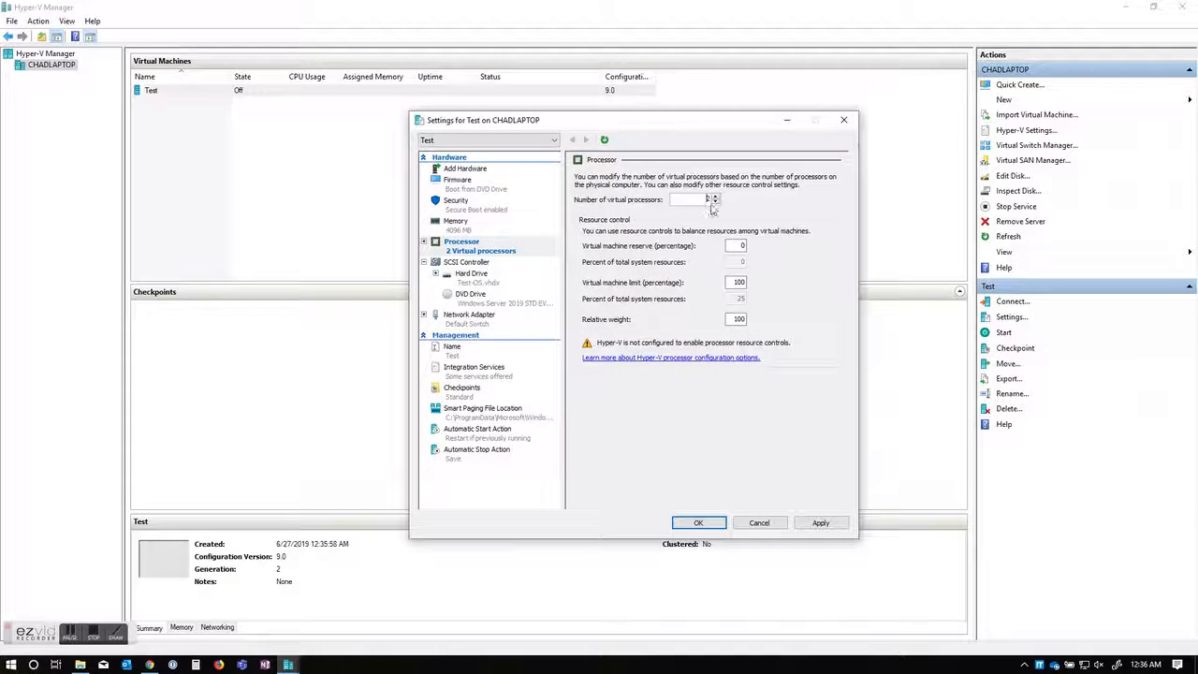
Step: Check Test's memory, hard drive, processor, DVD and network pages, ending on Automatic Start Action
left_click(506, 234)
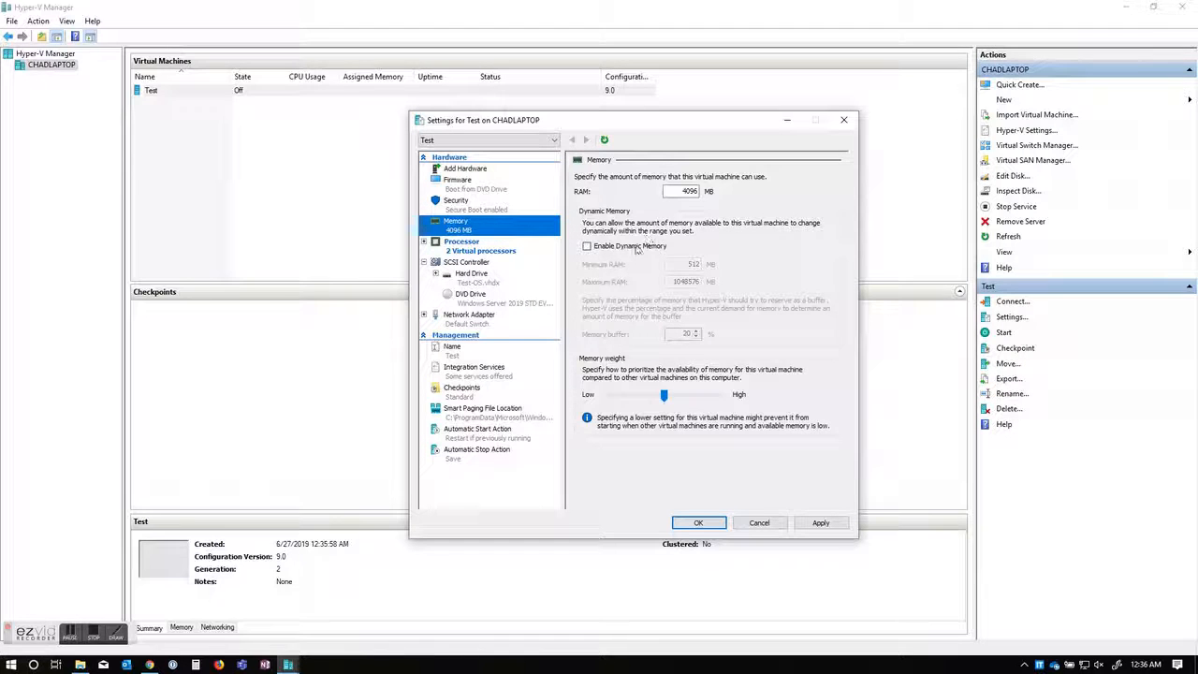
left_click(478, 279)
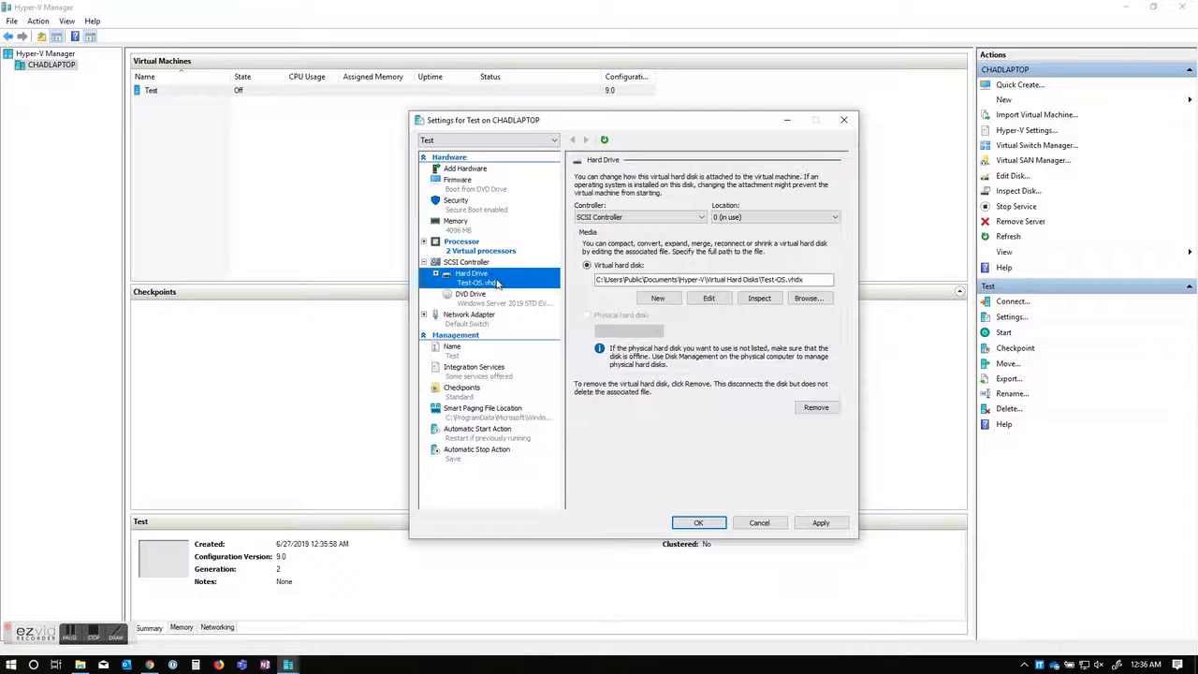
left_click(460, 249)
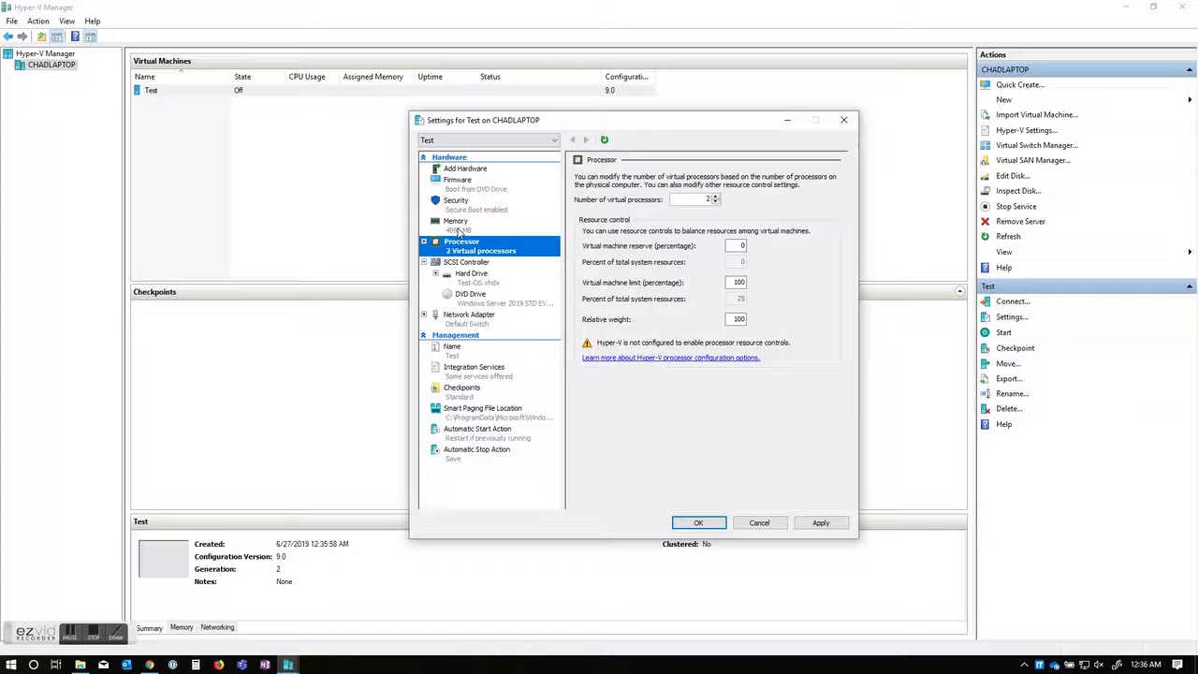
left_click(456, 223)
left_click(475, 283)
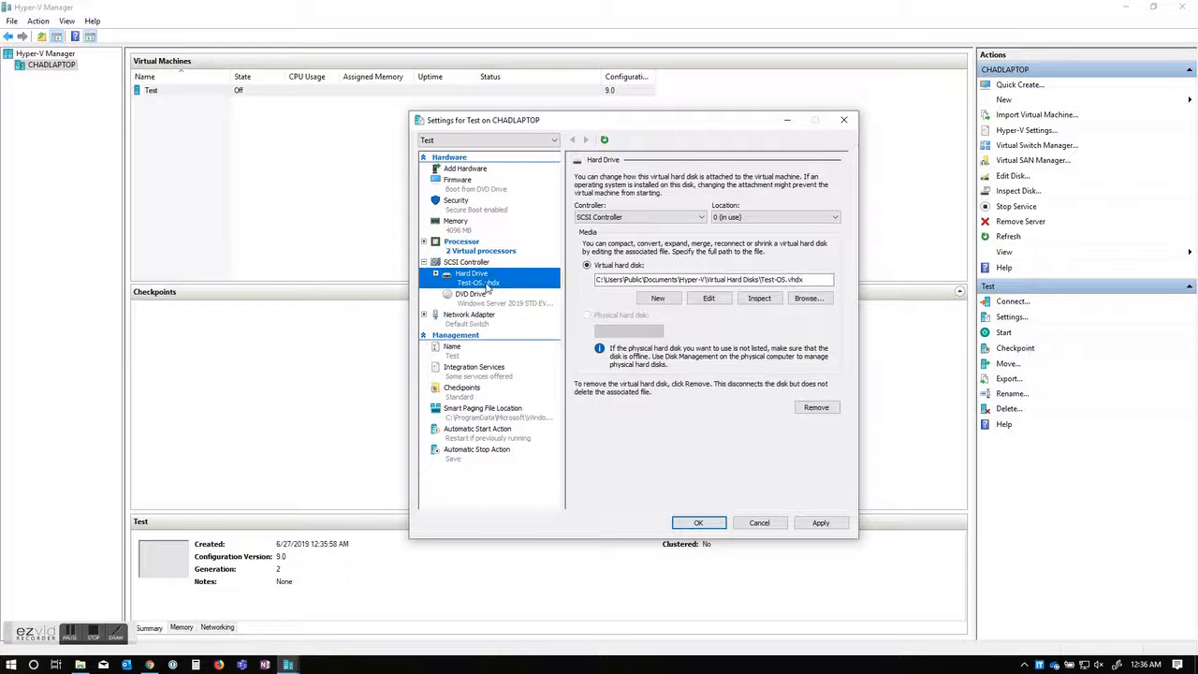
left_click(479, 301)
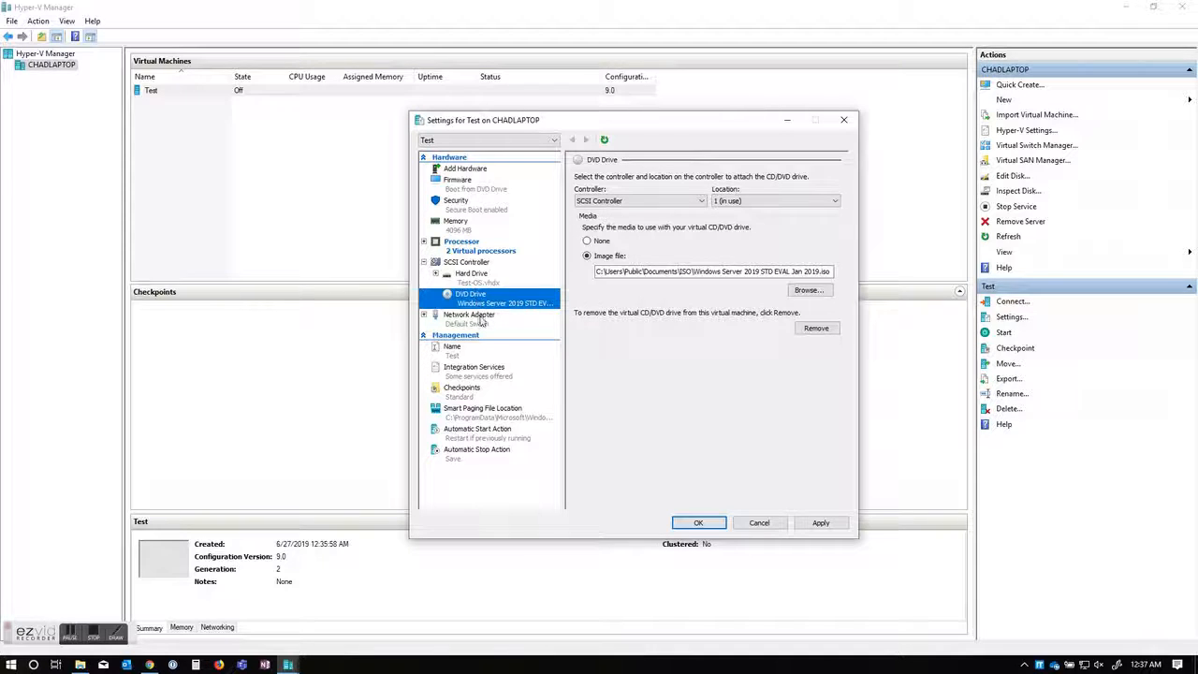
left_click(481, 321)
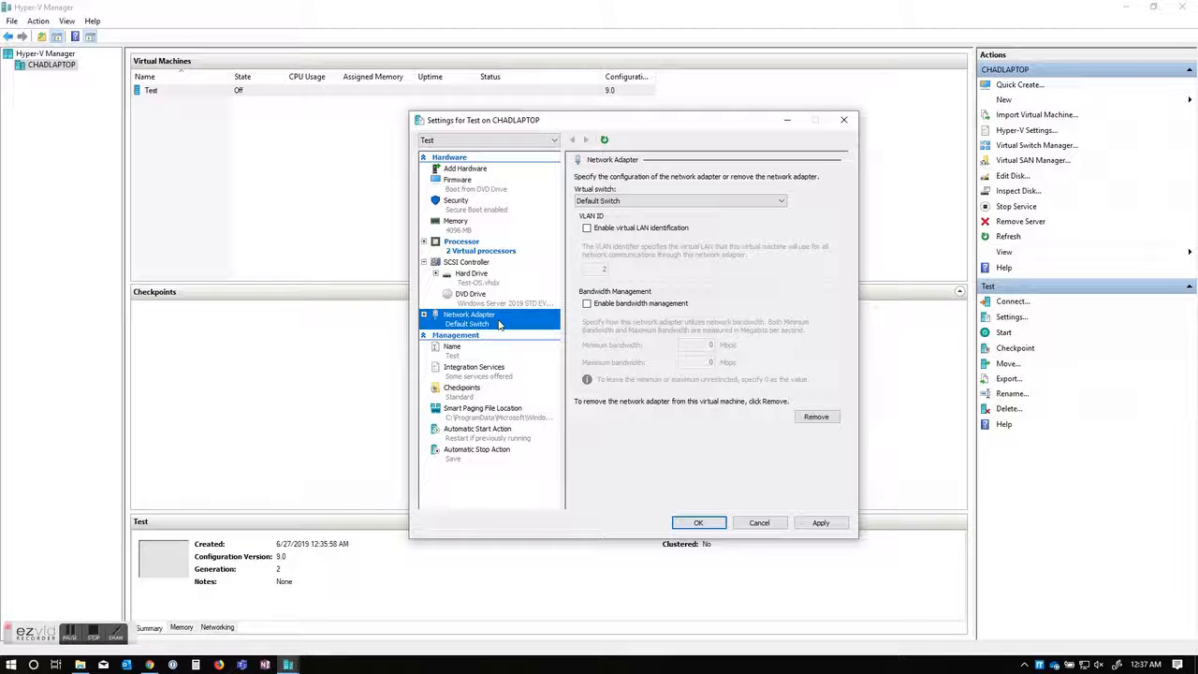
left_click(483, 436)
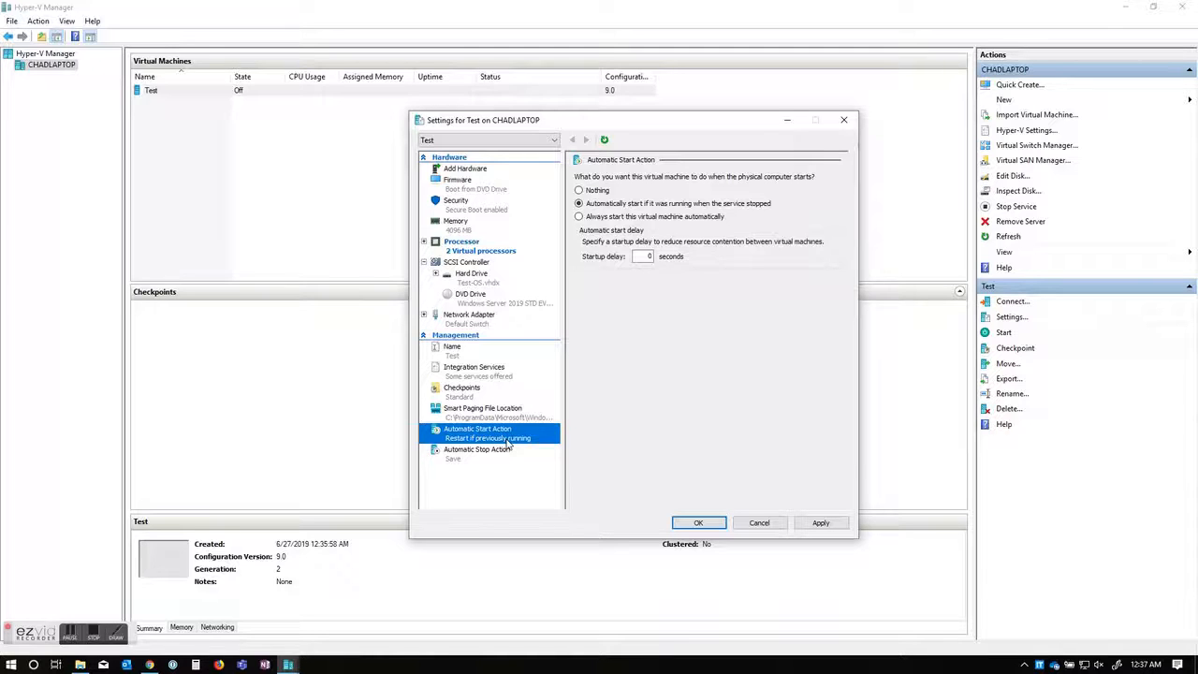
Step: Set Test's Automatic Stop Action to 'Shut down the guest operating system' and save
left_click(479, 457)
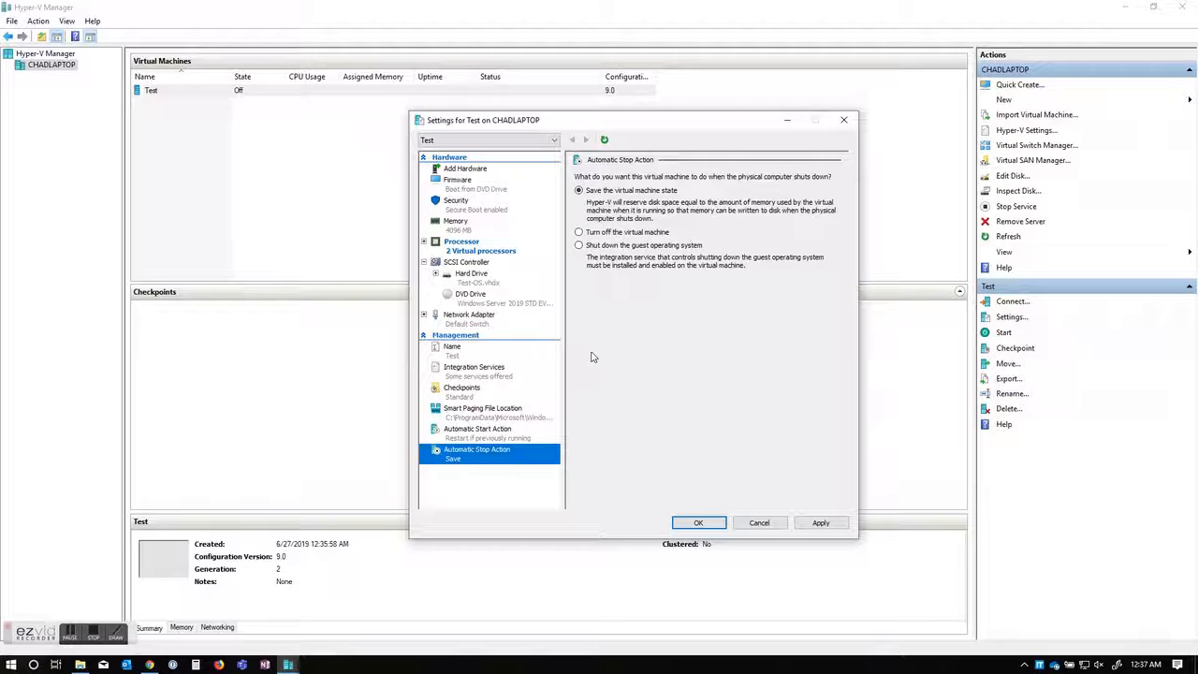
left_click(579, 245)
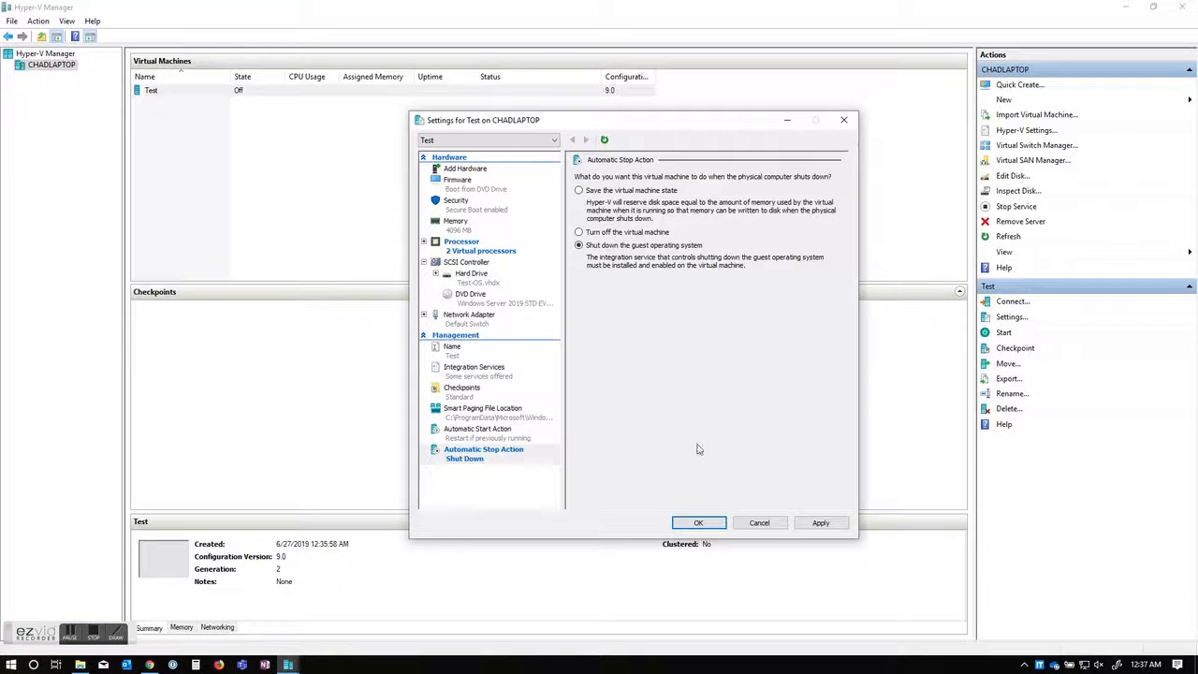
left_click(820, 521)
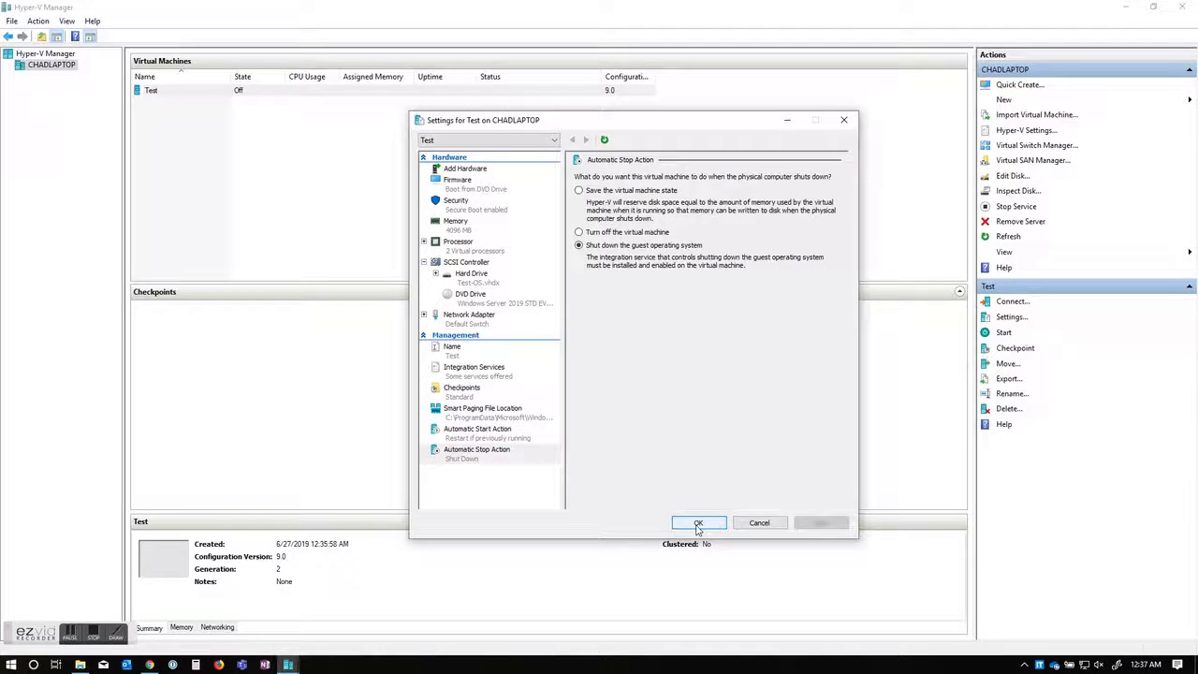
left_click(697, 523)
Step: Connect to the Test VM's console and start it so it offers to boot from CD/DVD
right_click(180, 94)
left_click(211, 103)
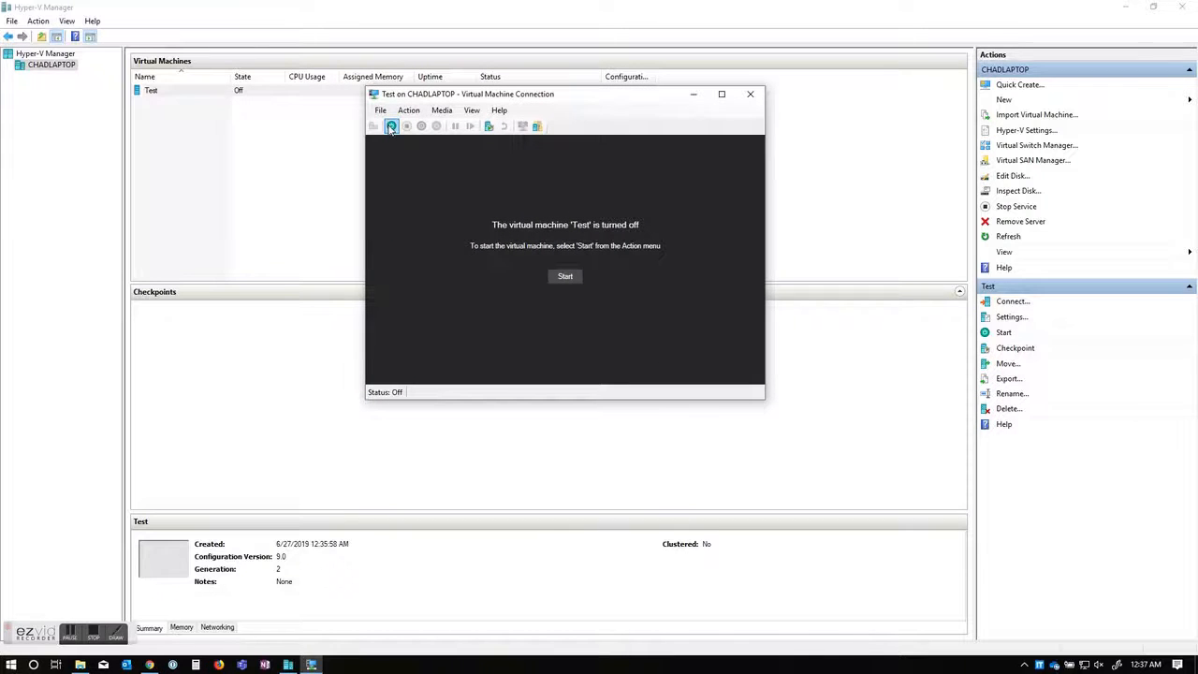
left_click(391, 126)
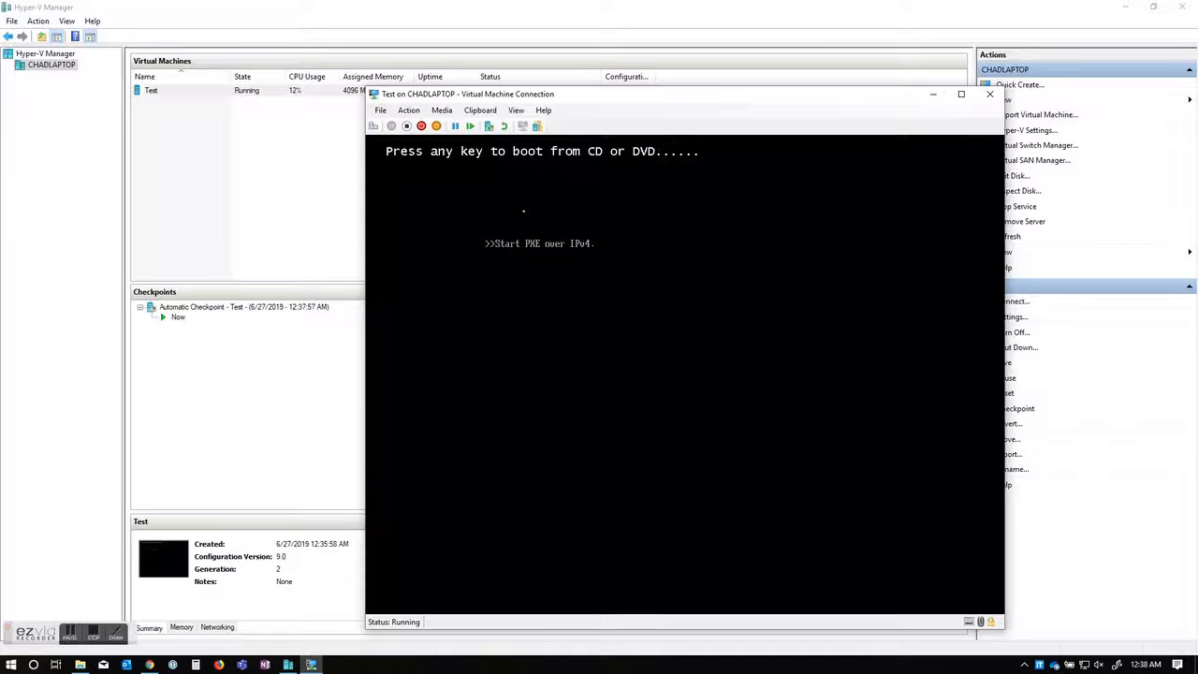
Step: Check the DVD drive's disc, force the Test VM off, and start it again into Windows Setup
left_click(451, 110)
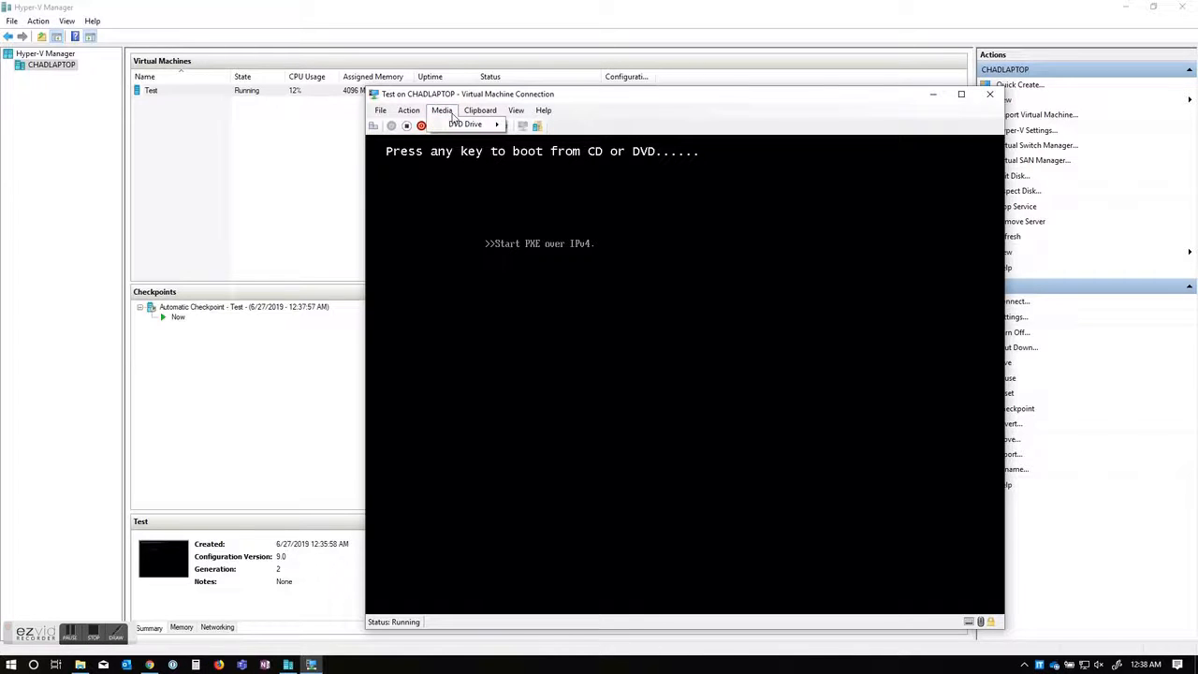
left_click(421, 126)
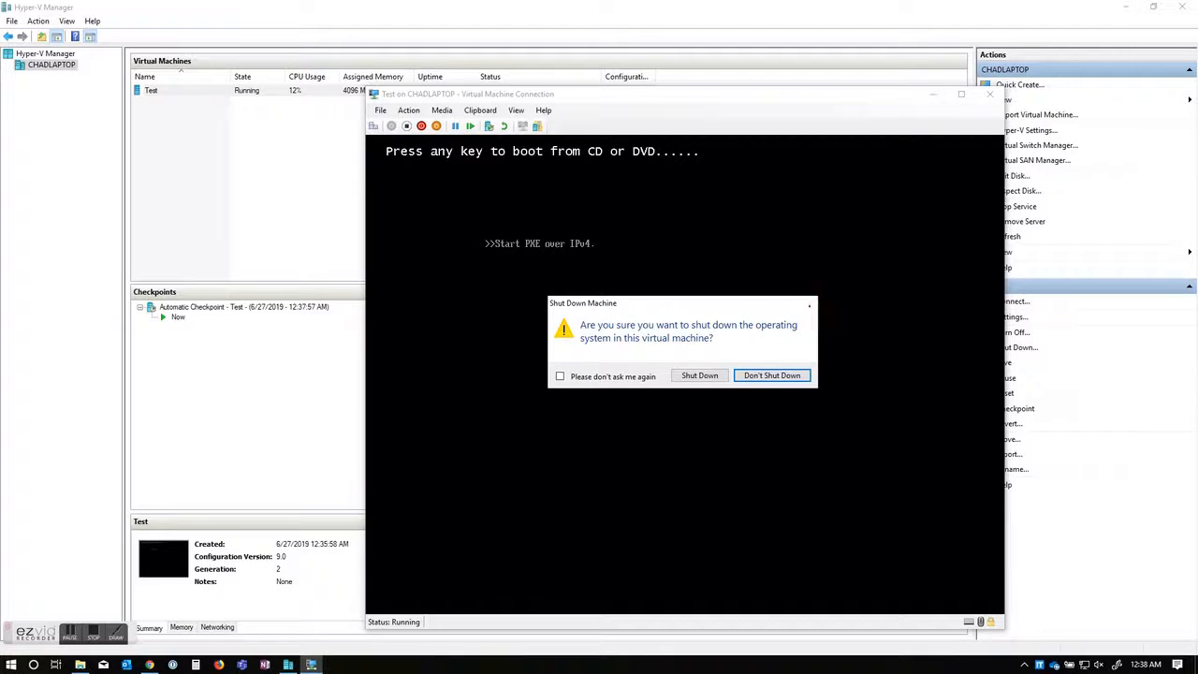
left_click(808, 302)
left_click(406, 126)
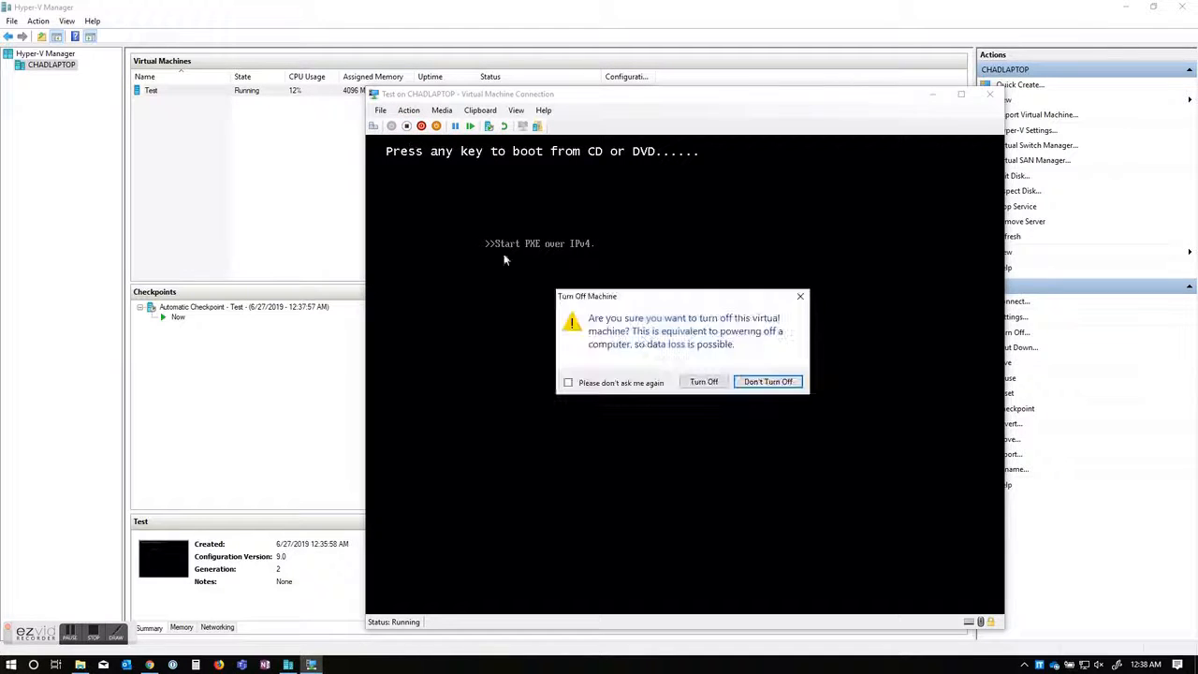
left_click(712, 385)
left_click(391, 126)
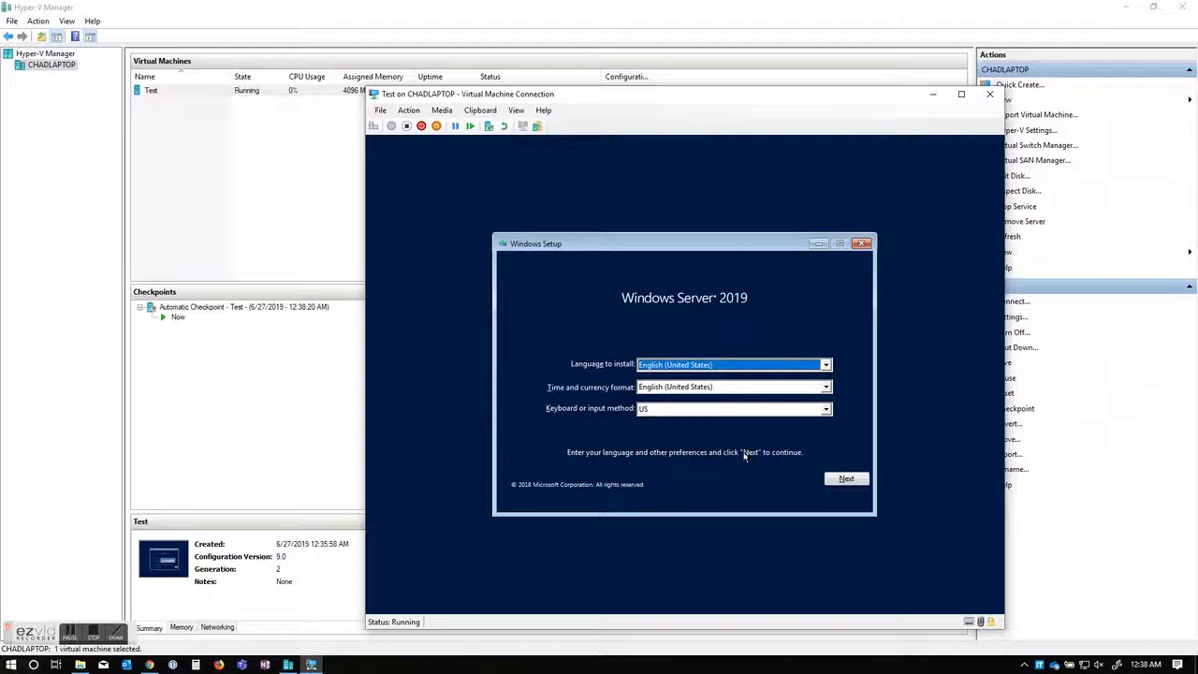
Step: Keep the English (United States) defaults and choose the Standard Evaluation (Desktop Experience) edition
left_click(840, 475)
left_click(700, 379)
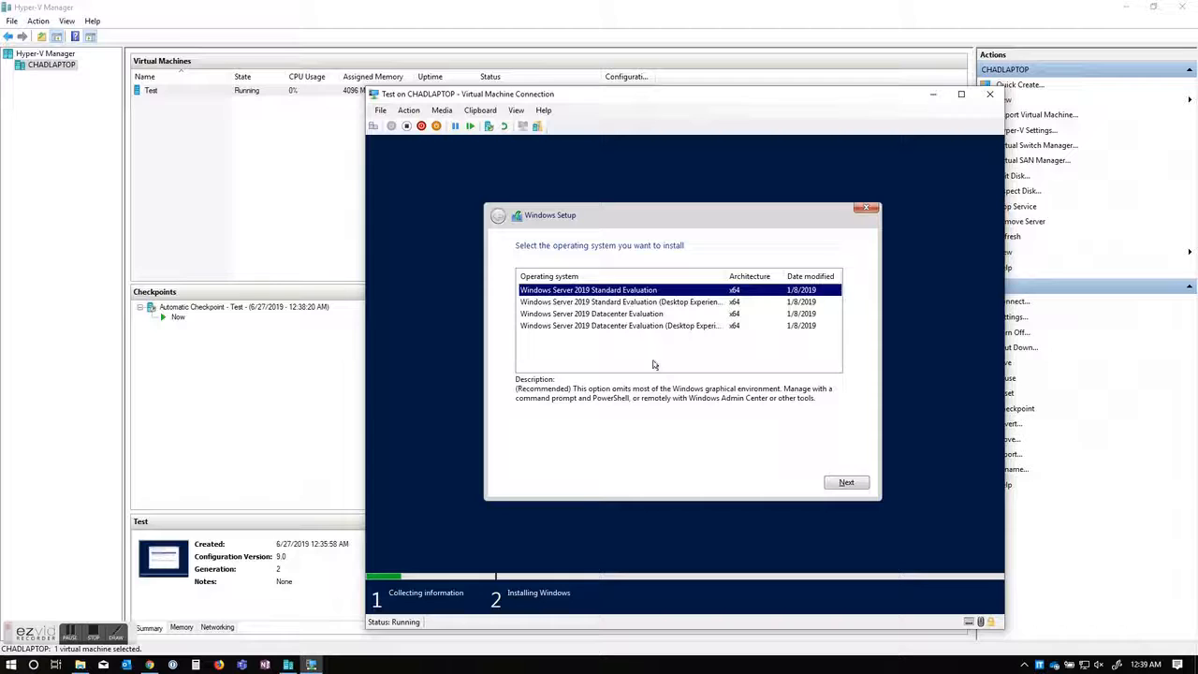
left_click(601, 304)
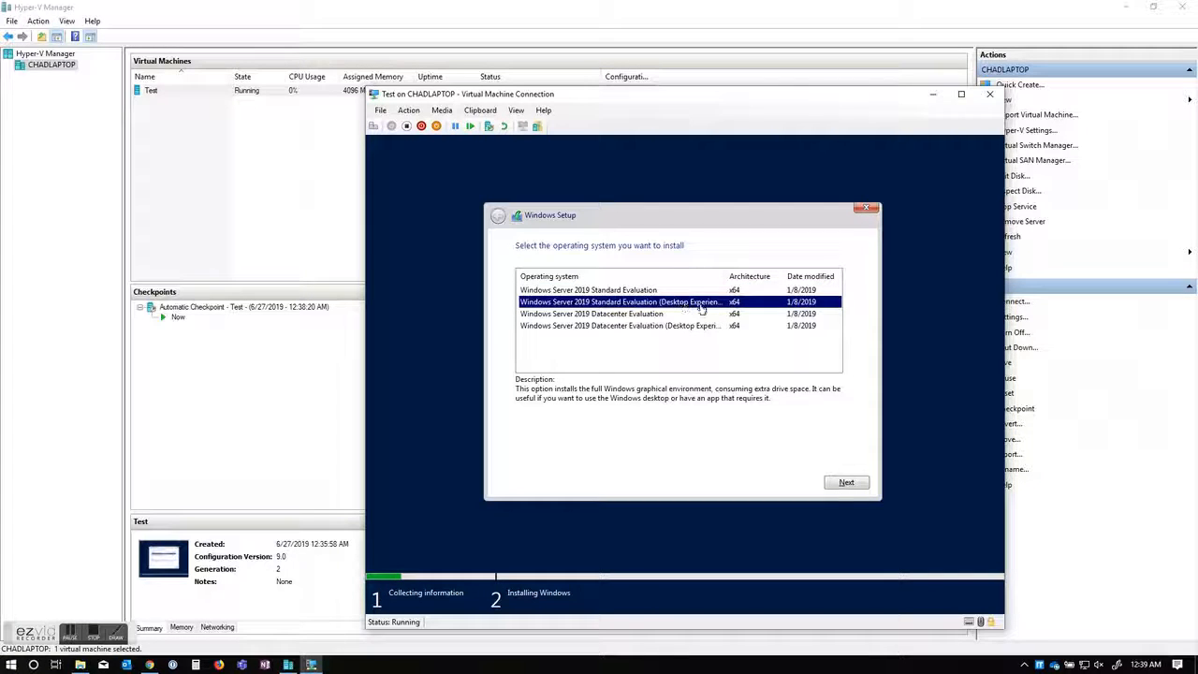
left_click(636, 291)
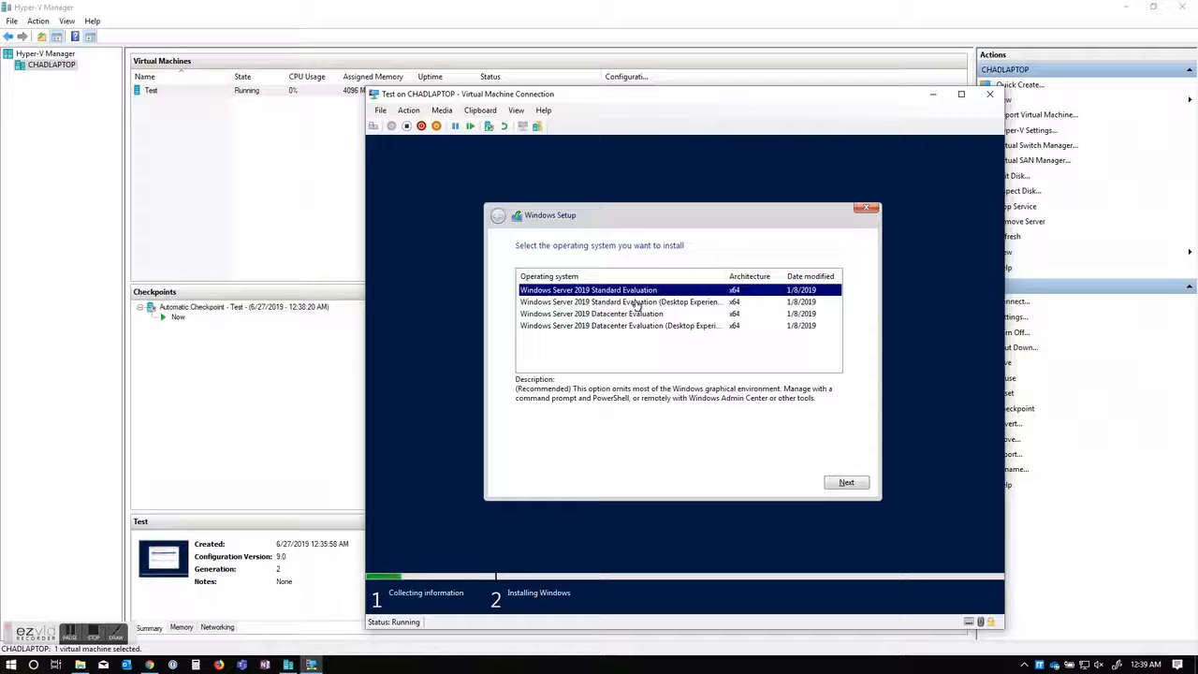
left_click(635, 303)
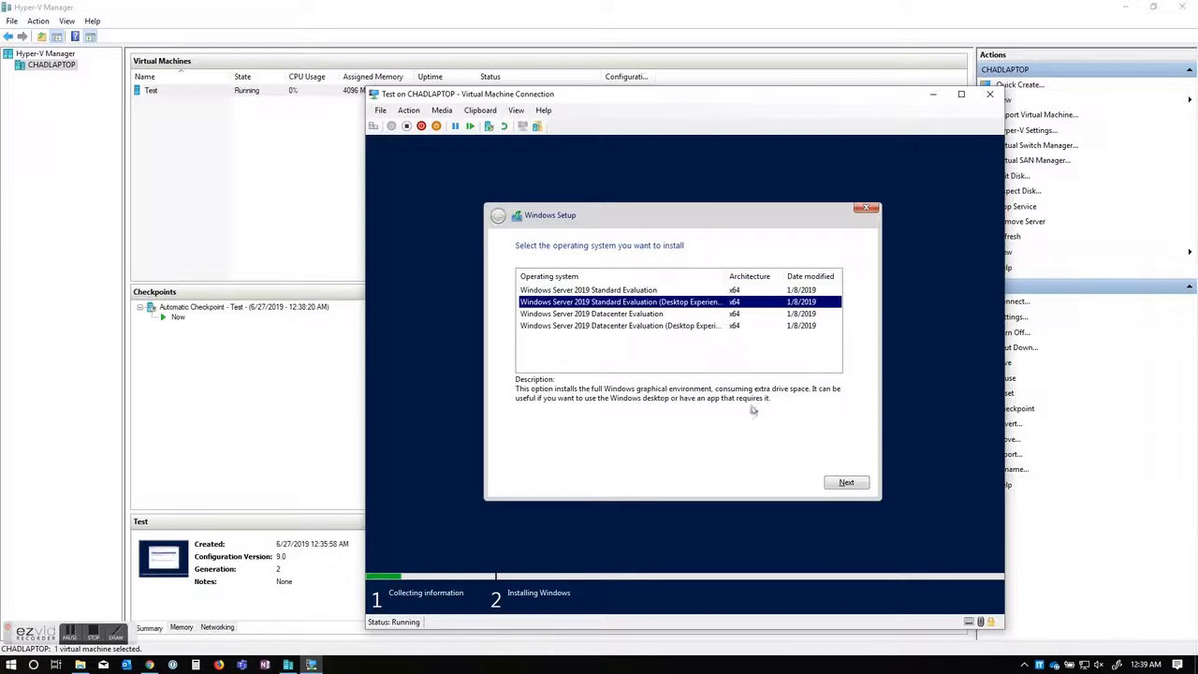
left_click(847, 484)
Step: Accept the license terms and custom-install onto the unallocated 100 GB Drive 0
left_click(591, 457)
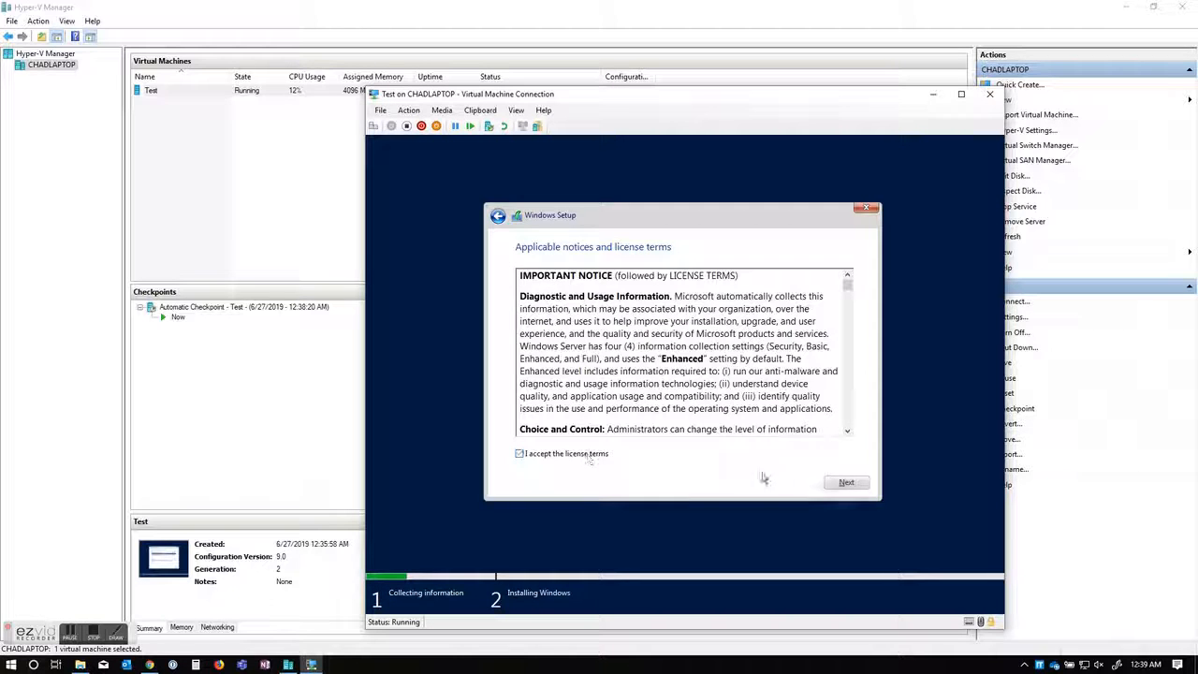
left_click(845, 482)
left_click(611, 359)
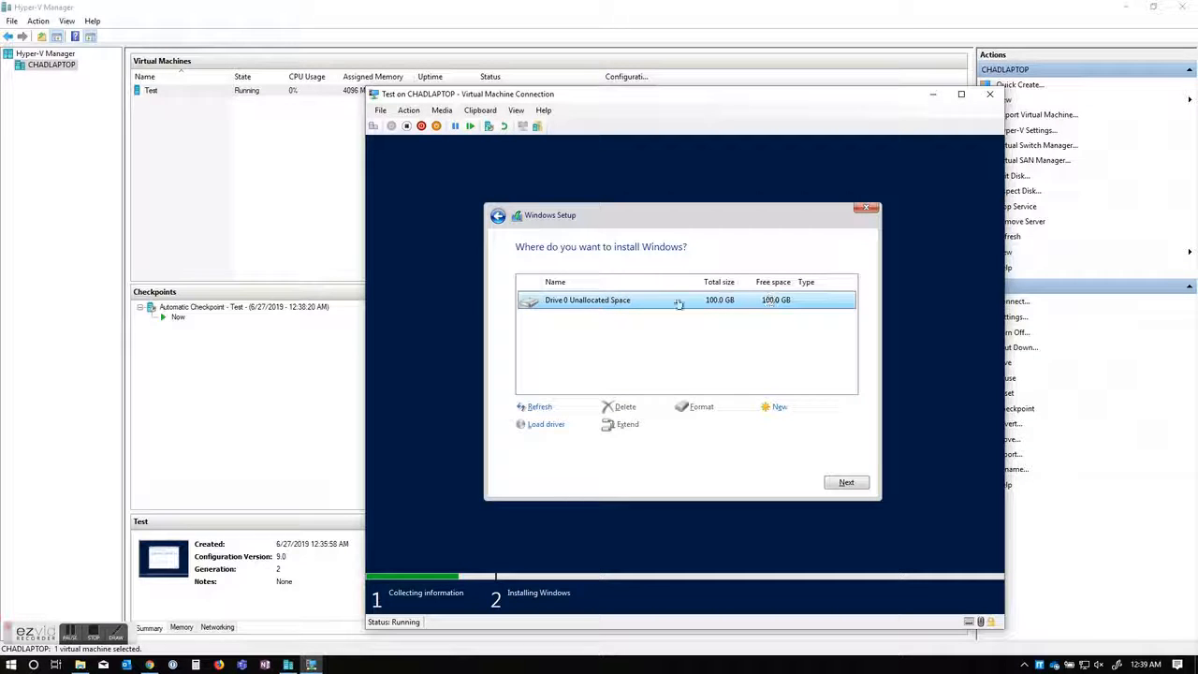
left_click(846, 482)
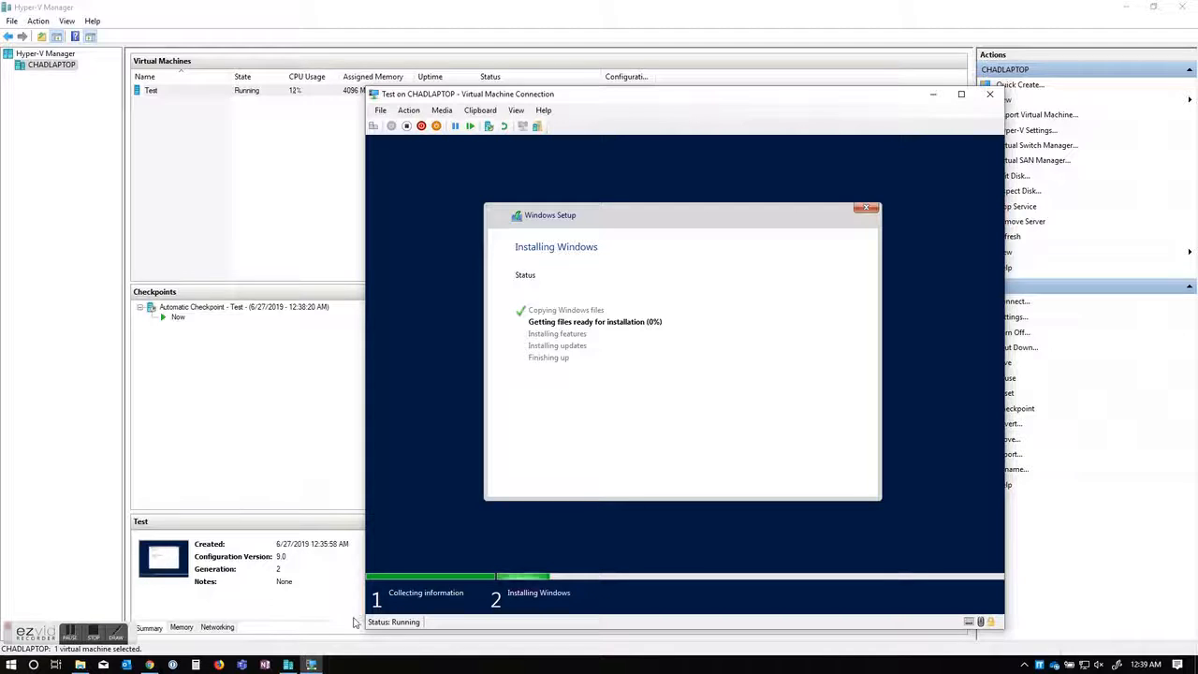
Step: Enter and confirm the built-in Administrator account password to finish setup
left_click(69, 638)
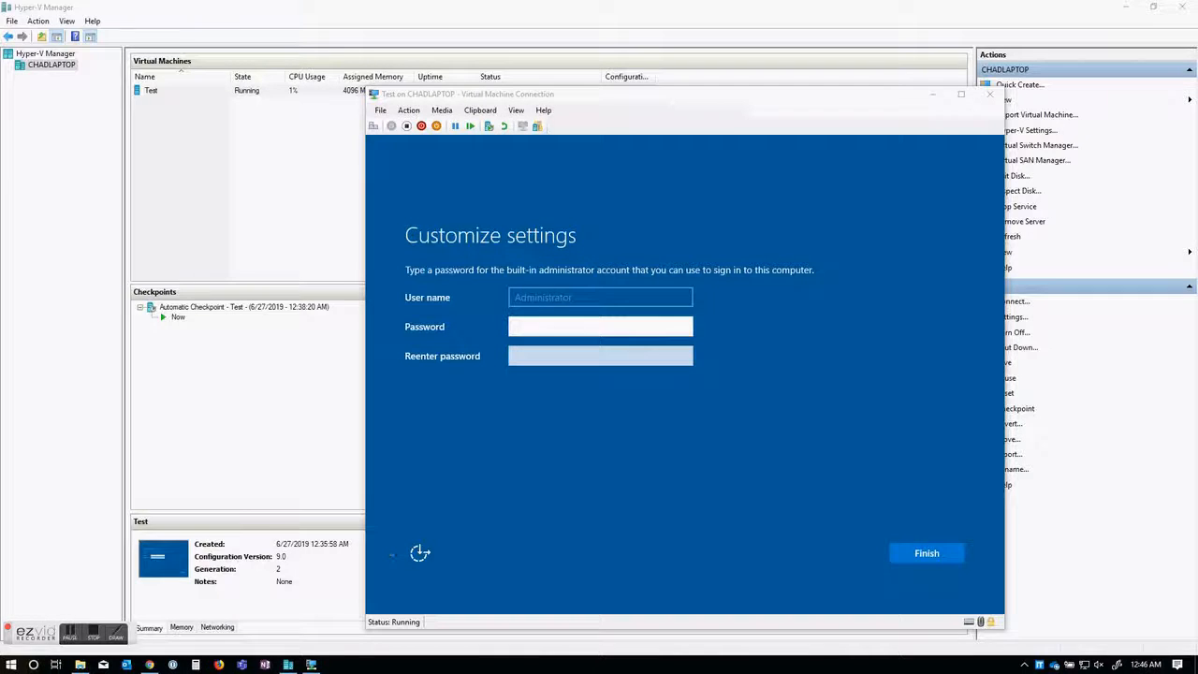
left_click(575, 323)
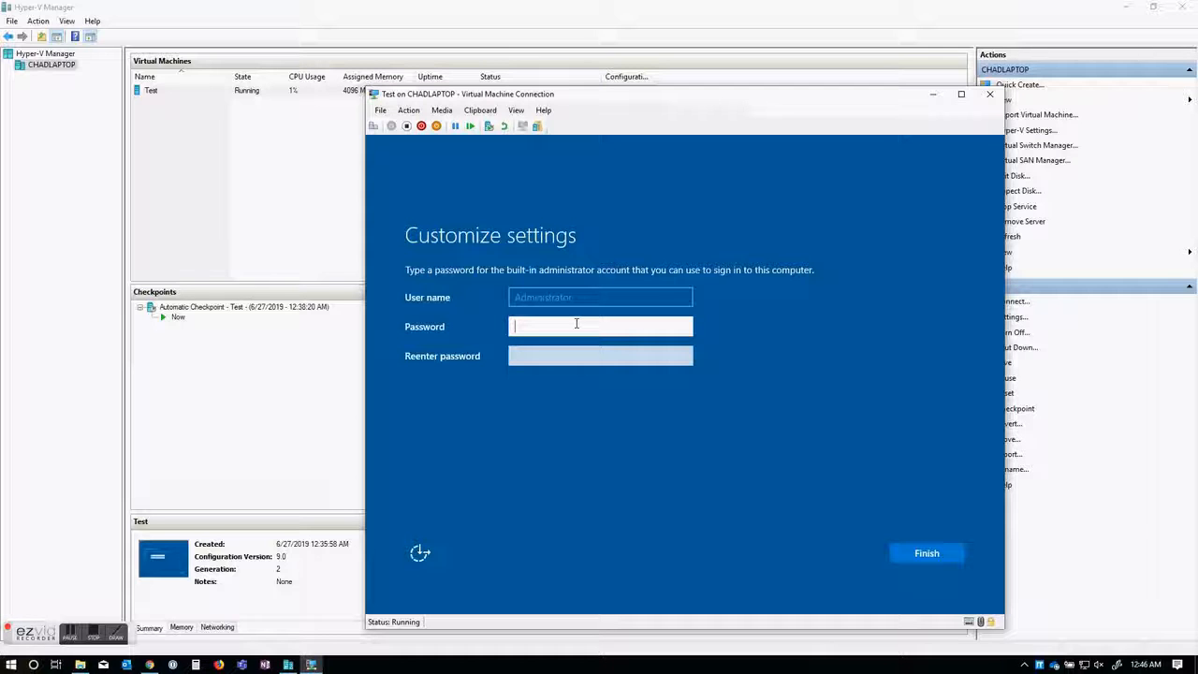
type("P@ss")
type("••")
key("Tab")
type("P@ssw0rd")
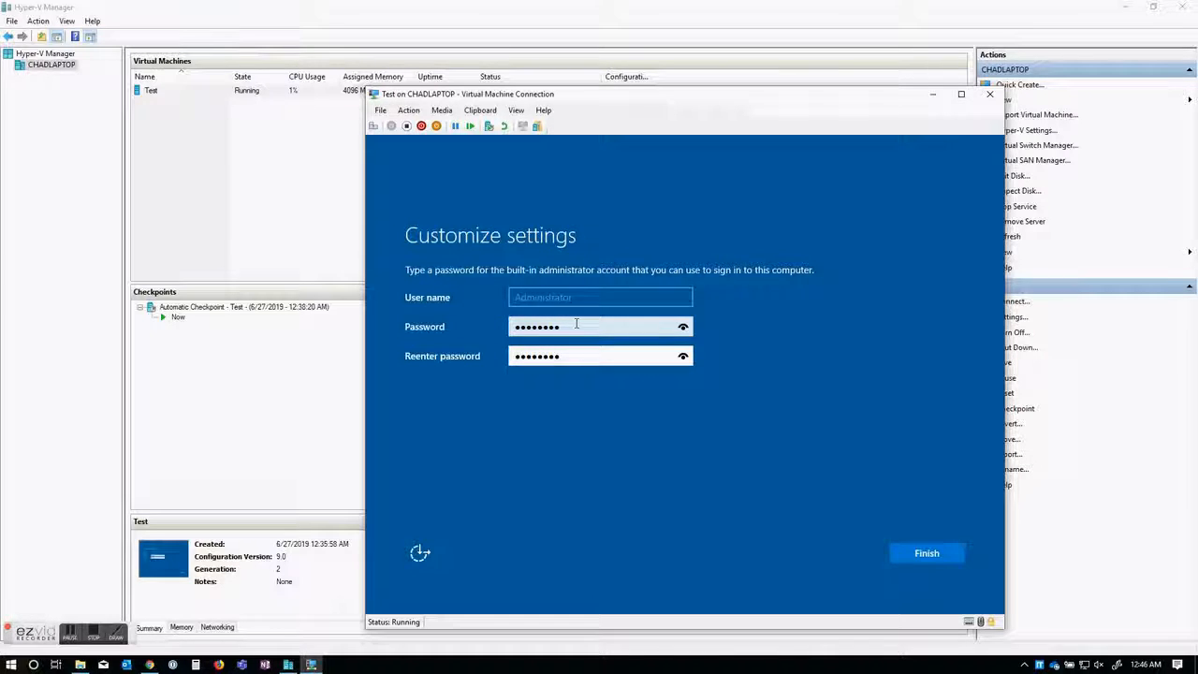
key("Return")
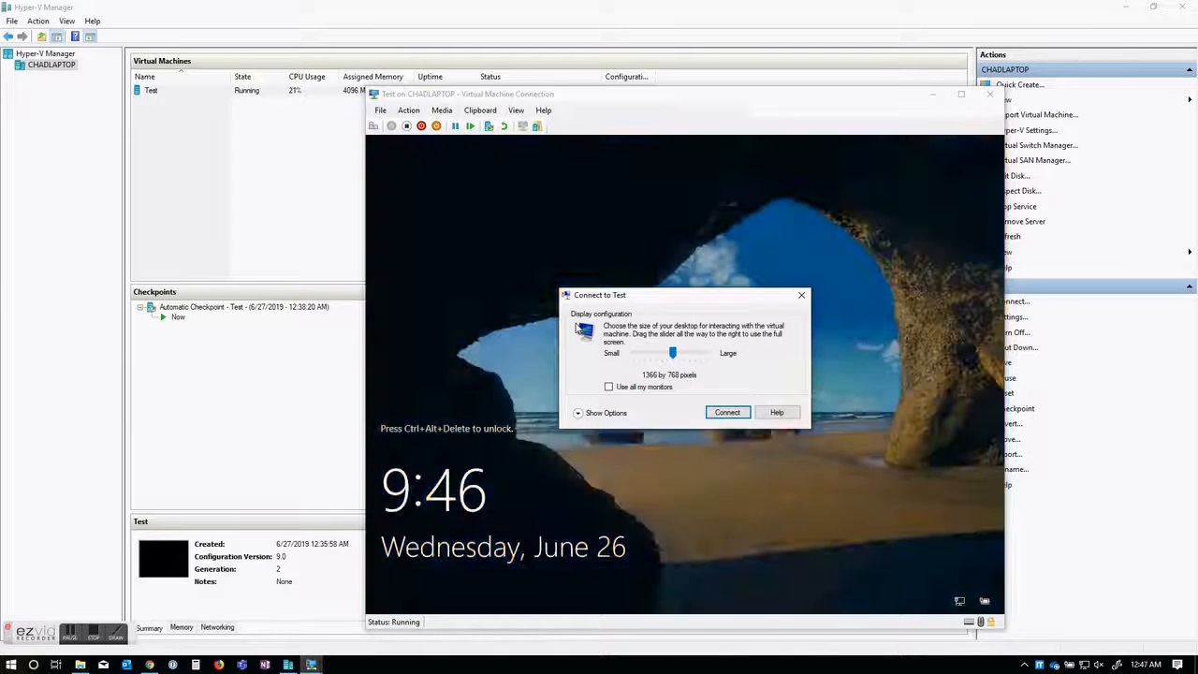
Step: Connect at 1366 by 768 and sign in as Administrator, retrying after an incorrect password
left_click(727, 411)
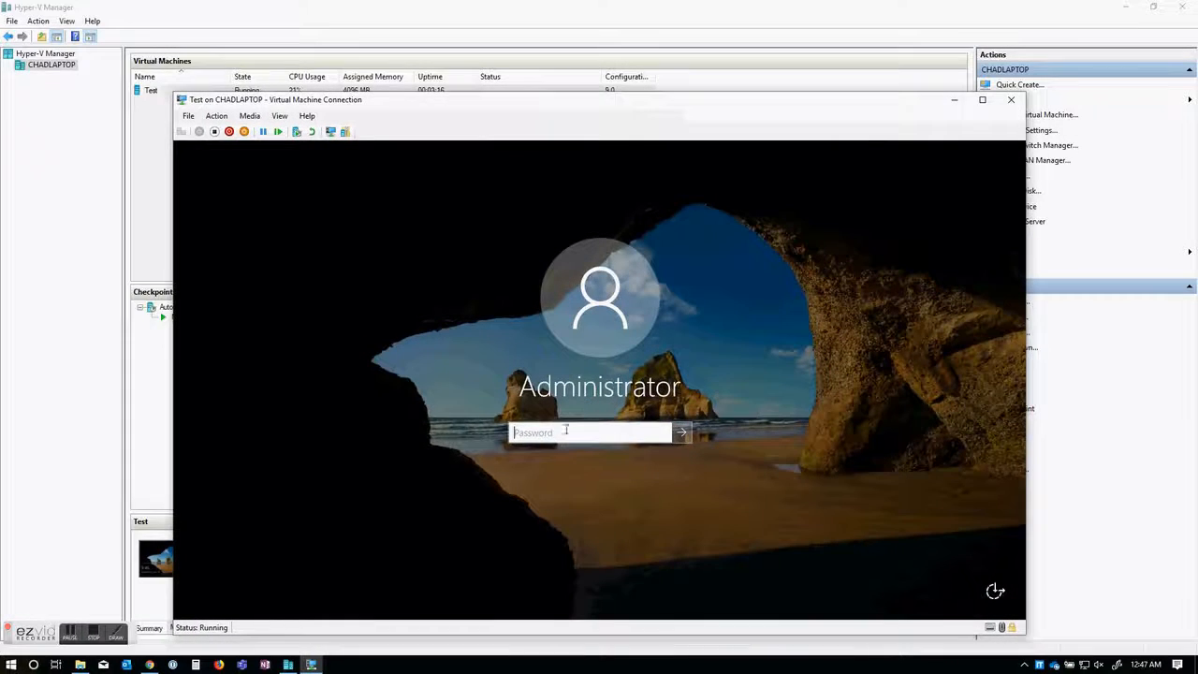
left_click(563, 433)
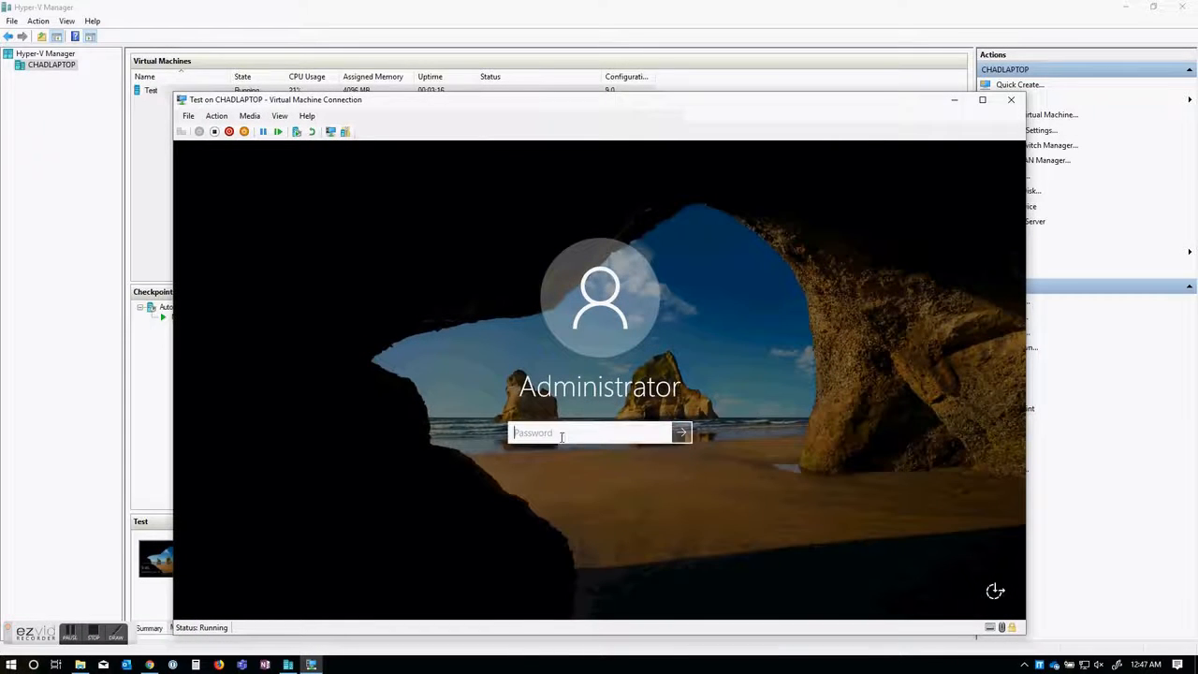
type("*********")
key("Return")
key("Return")
type("********")
key("Return")
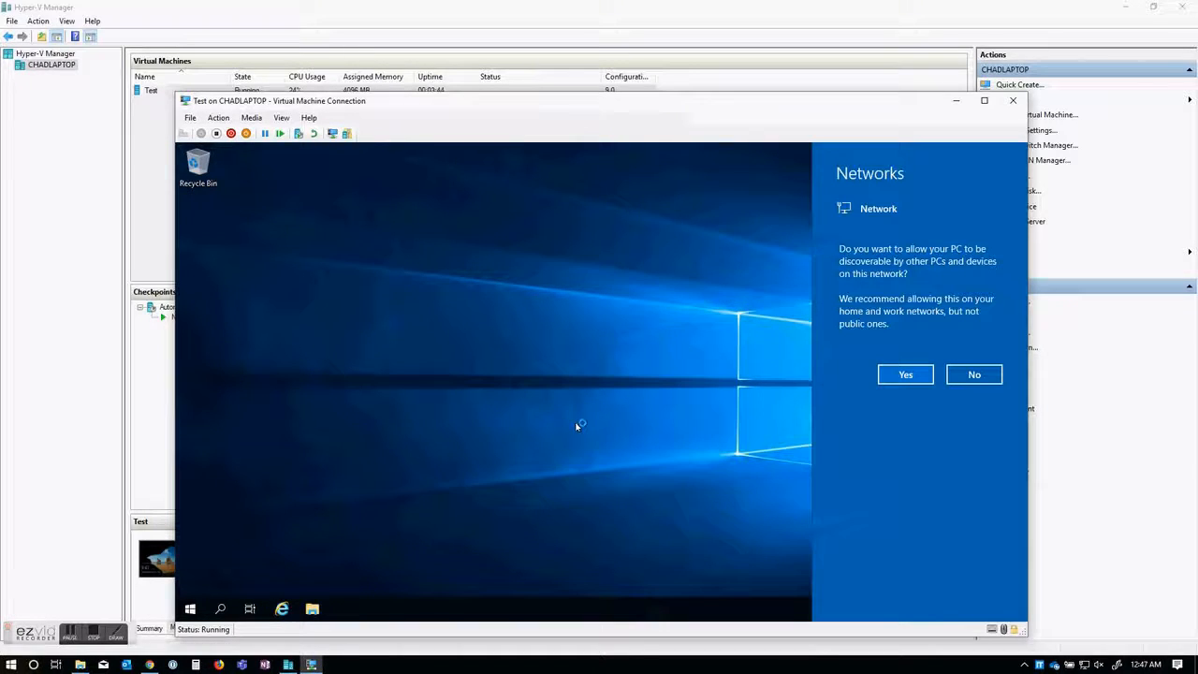
Step: Allow network discovery, dismiss the Windows Admin Center prompt, and view Local Server properties
left_click(902, 373)
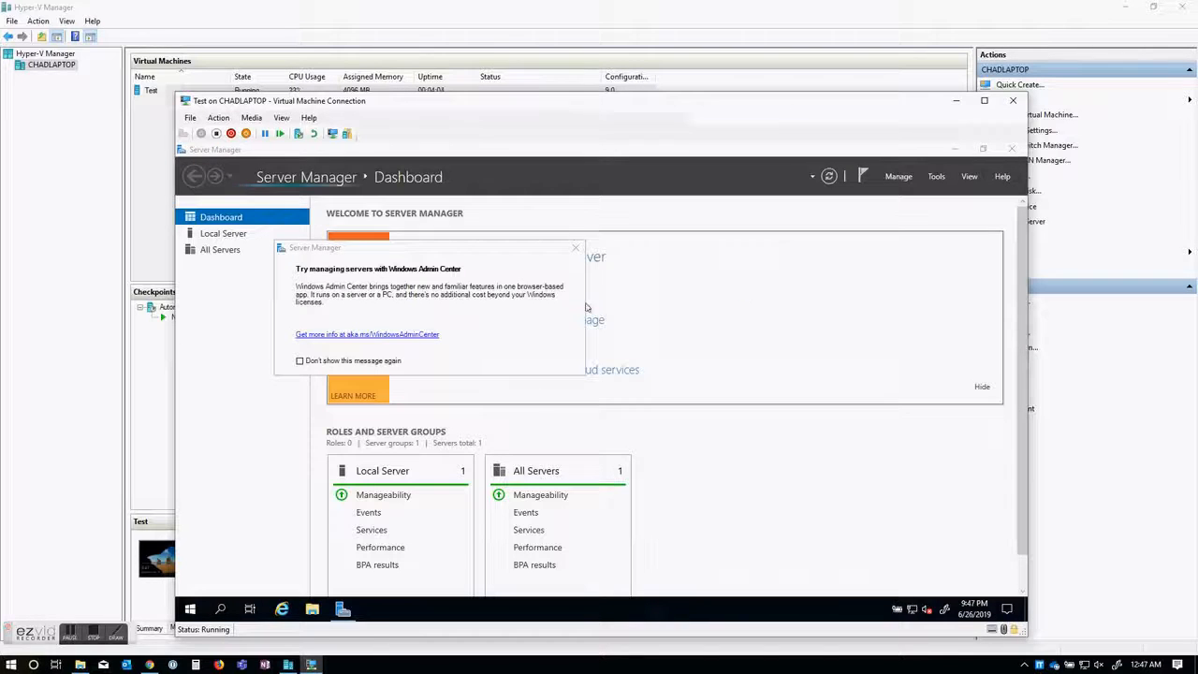
left_click(574, 248)
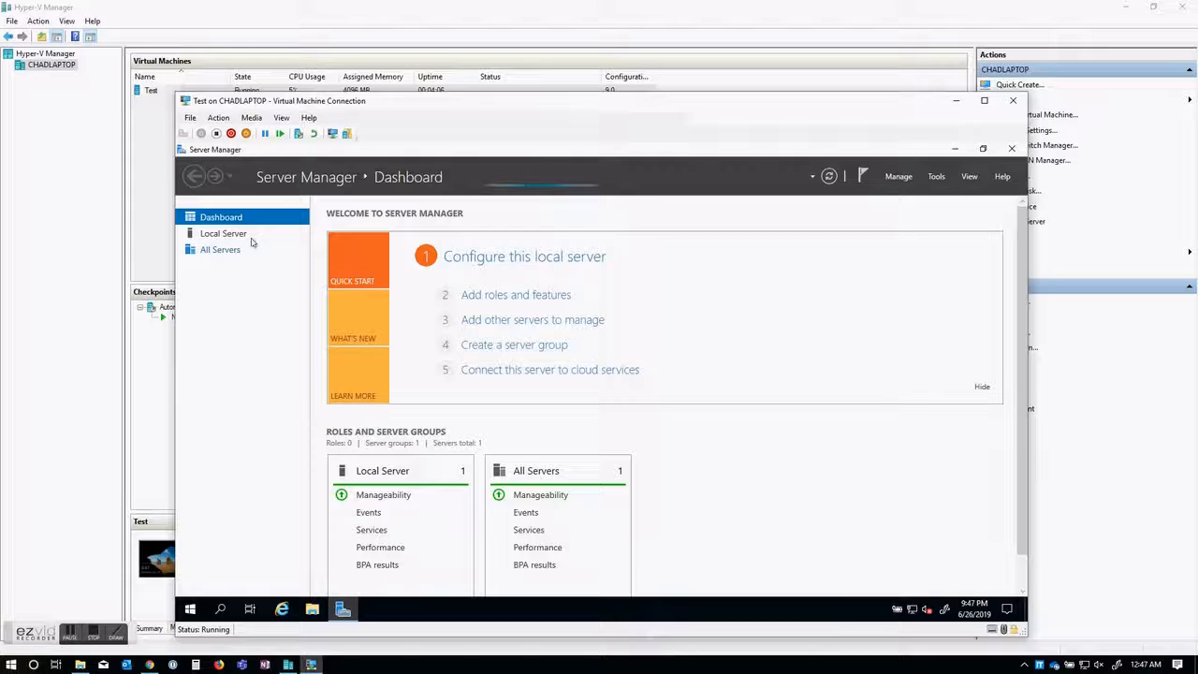
left_click(229, 235)
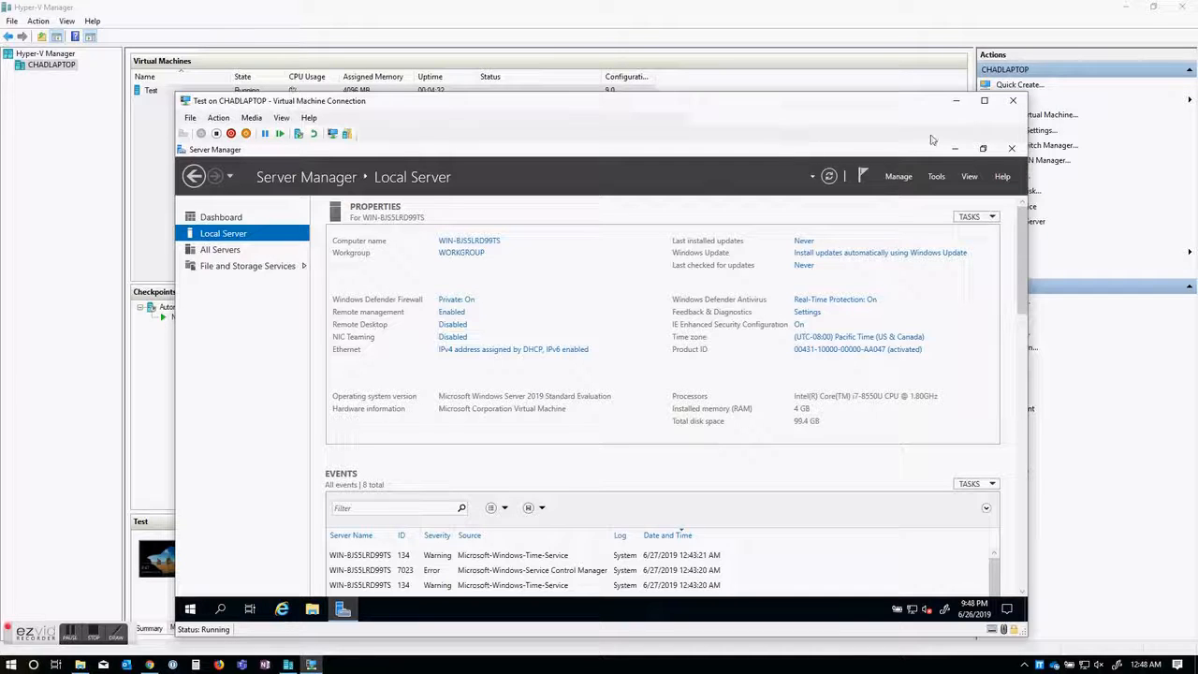
Step: Close Server Manager, shut down the Test VM's guest OS, and close the connection window
left_click(1014, 150)
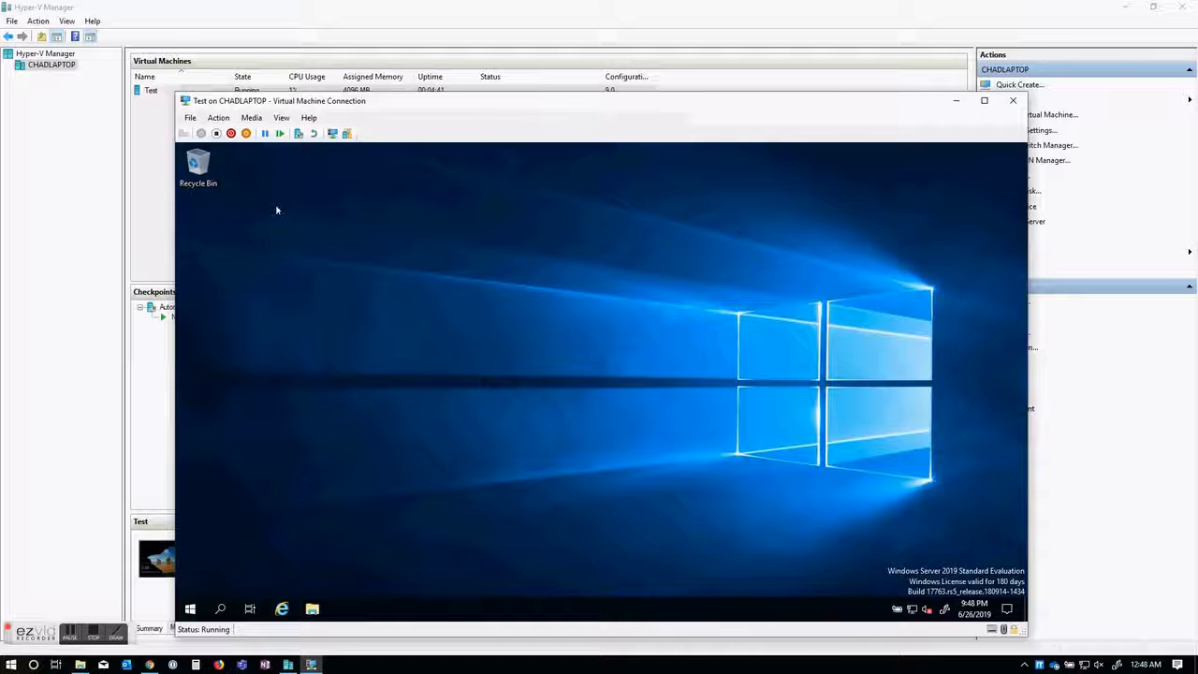
left_click(190, 610)
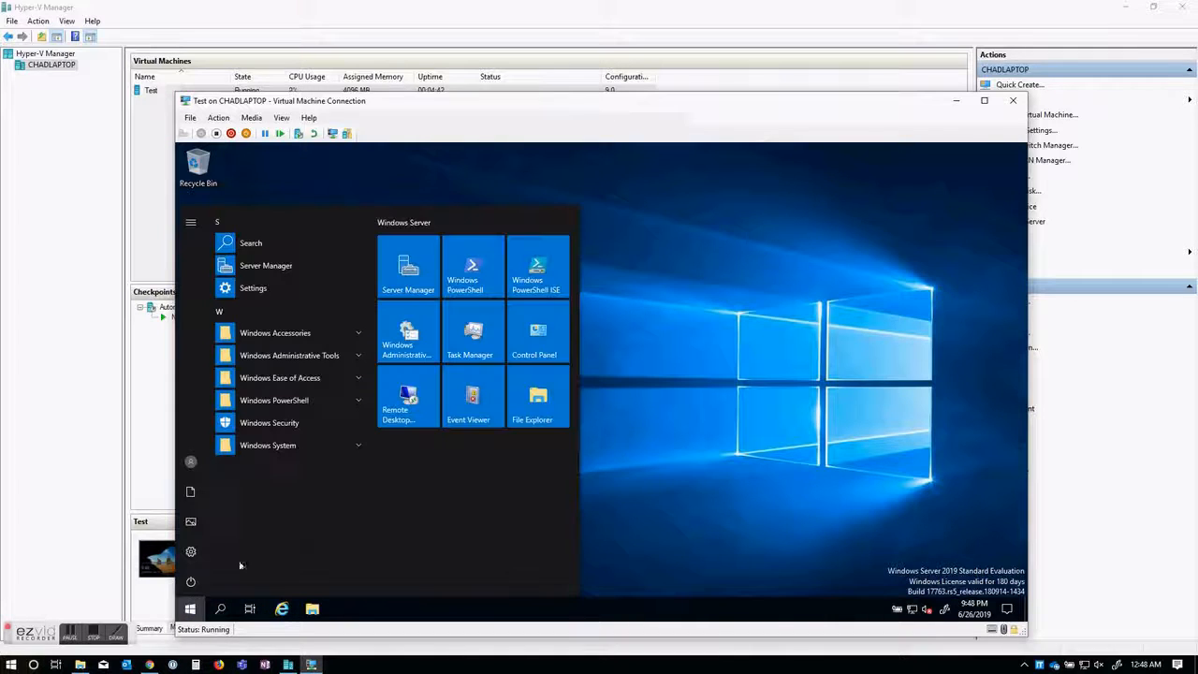
left_click(637, 467)
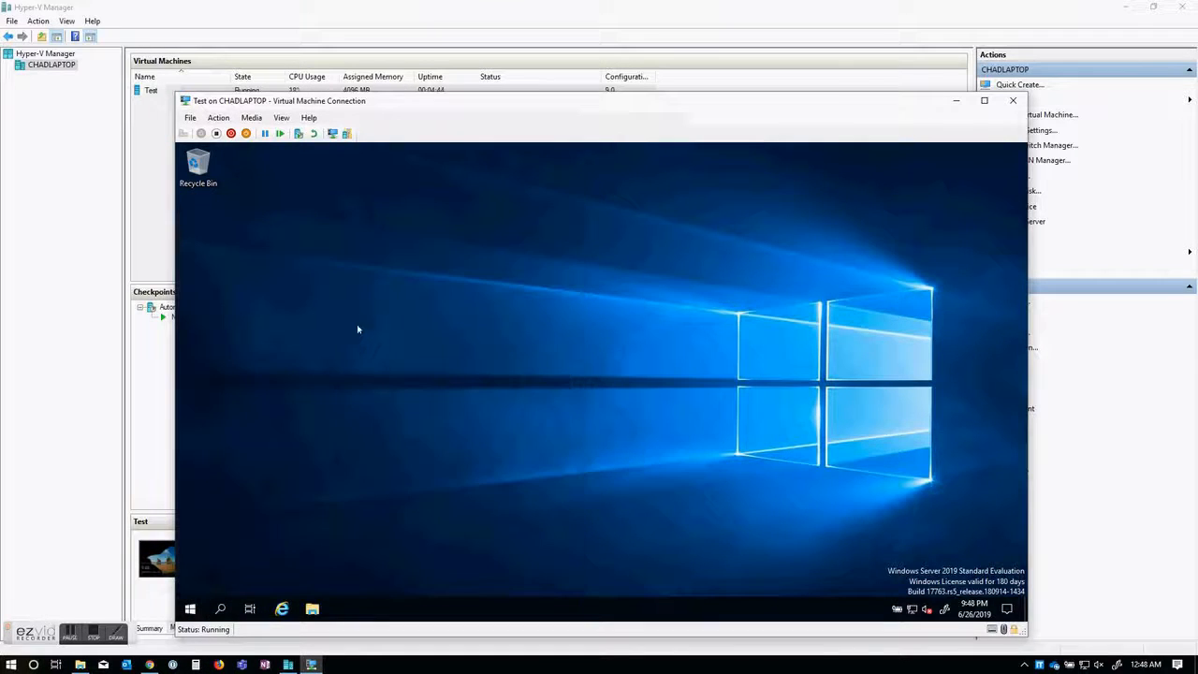
left_click(232, 134)
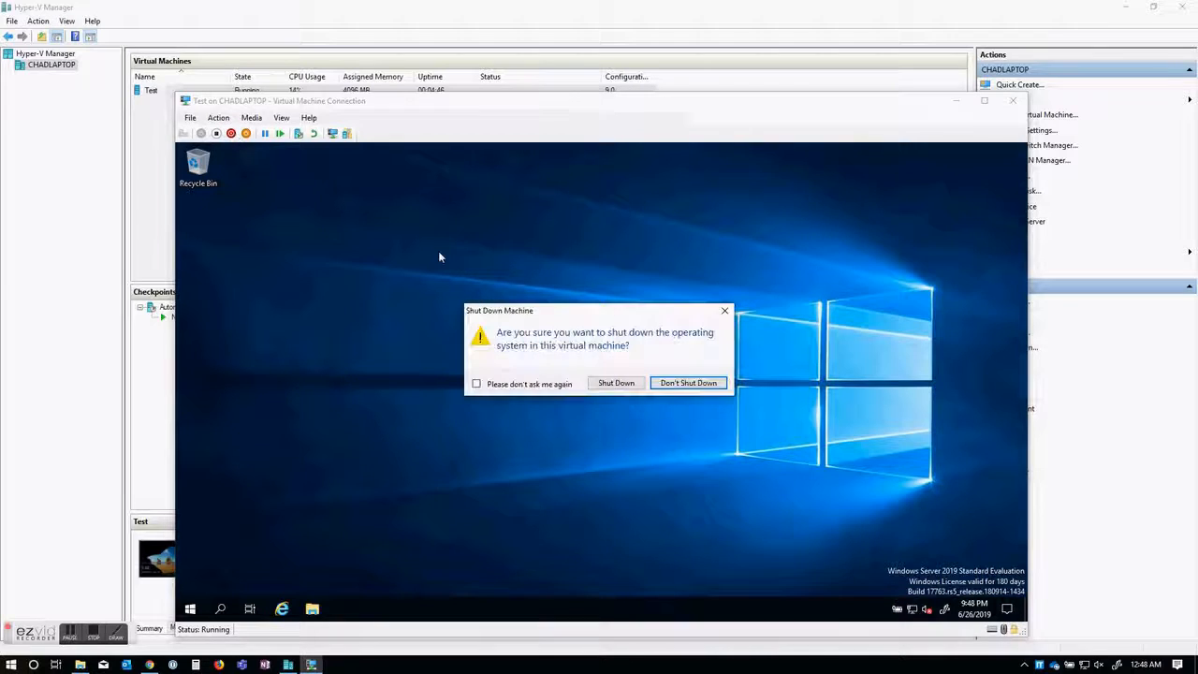
left_click(618, 384)
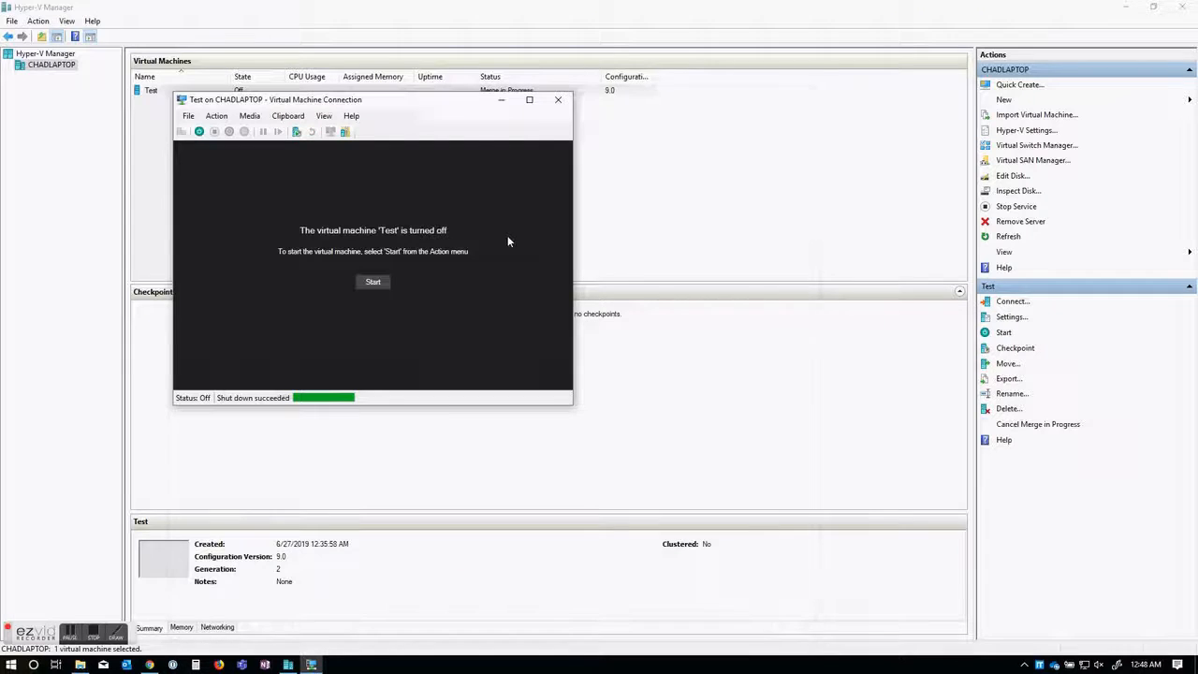
left_click(561, 101)
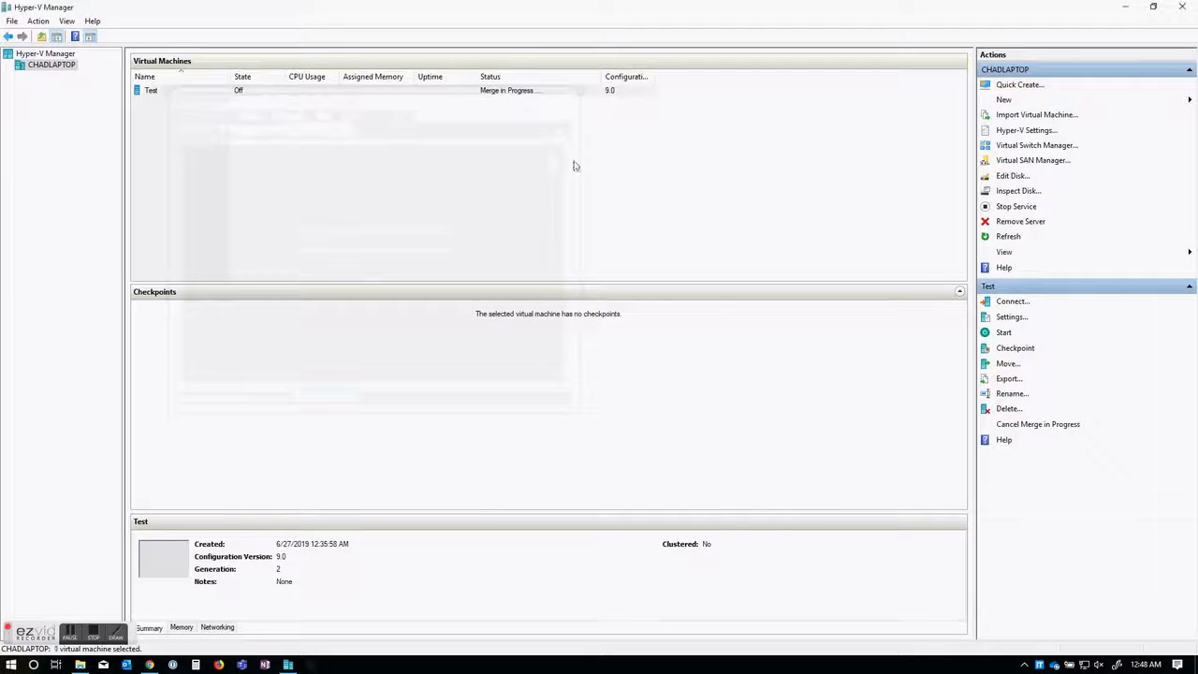
left_click(572, 166)
left_click(159, 94)
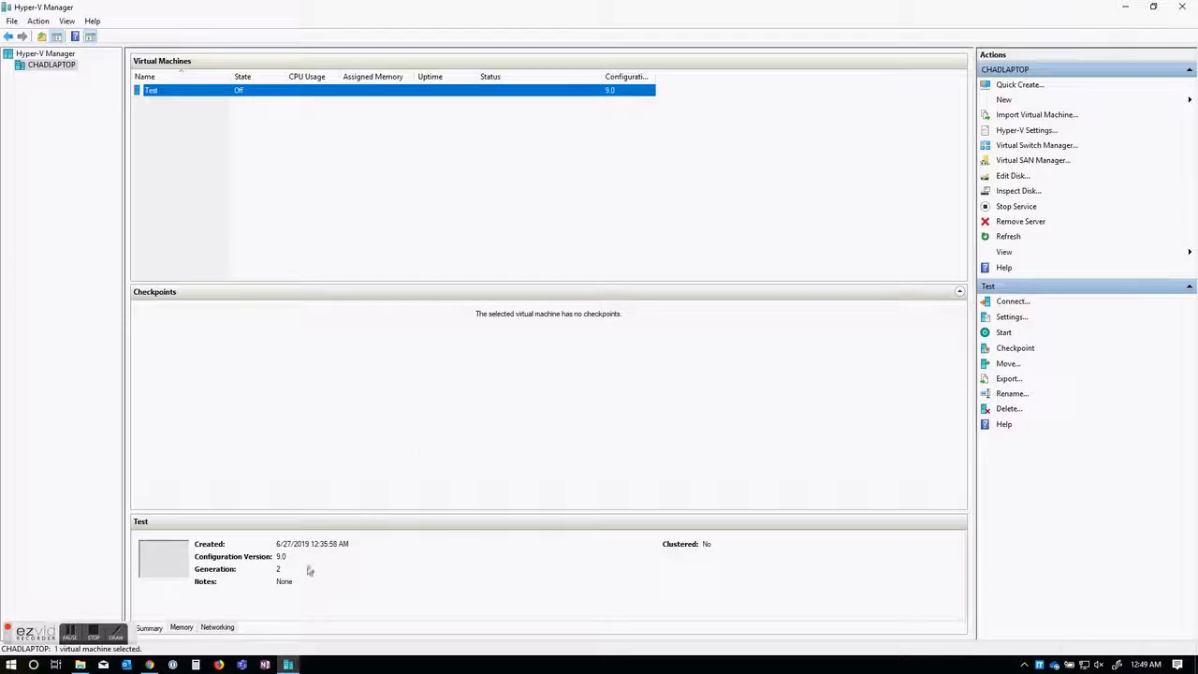
right_click(198, 91)
left_click(239, 113)
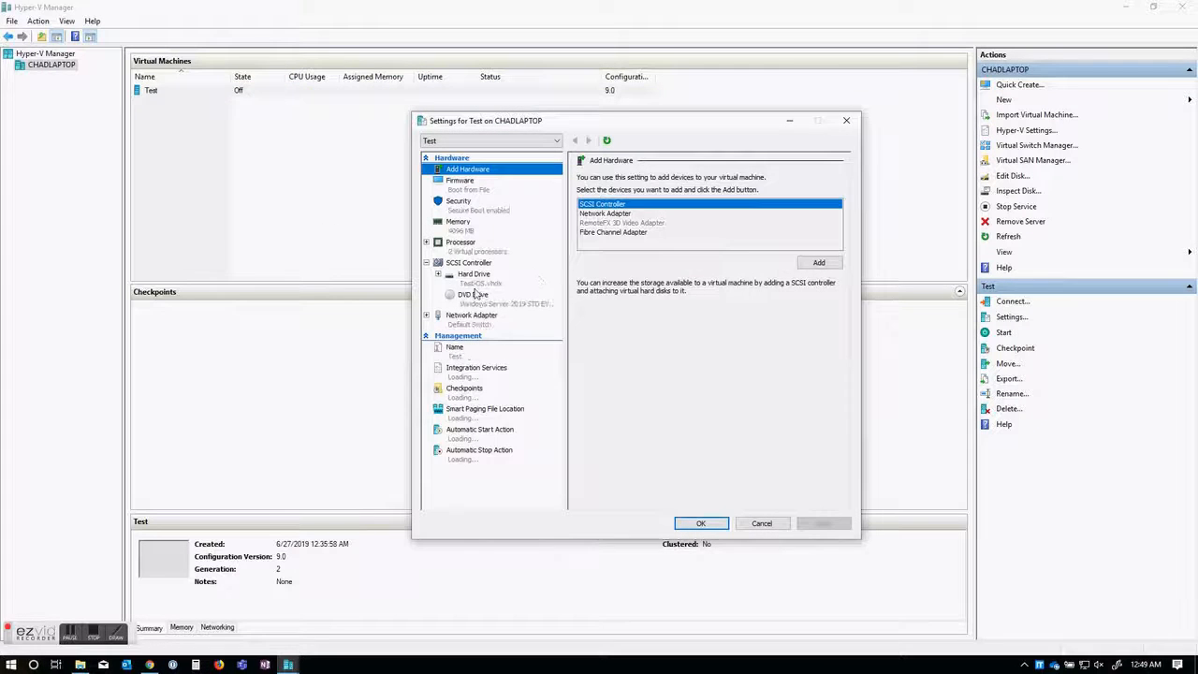
left_click(477, 275)
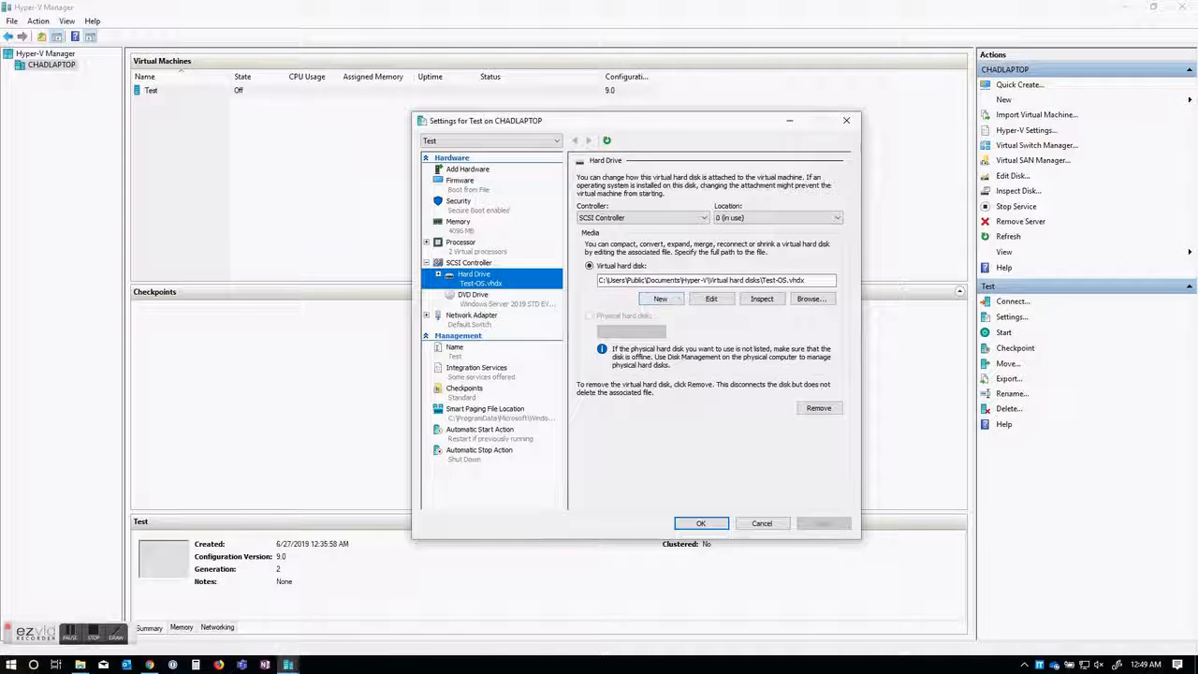
left_click(762, 522)
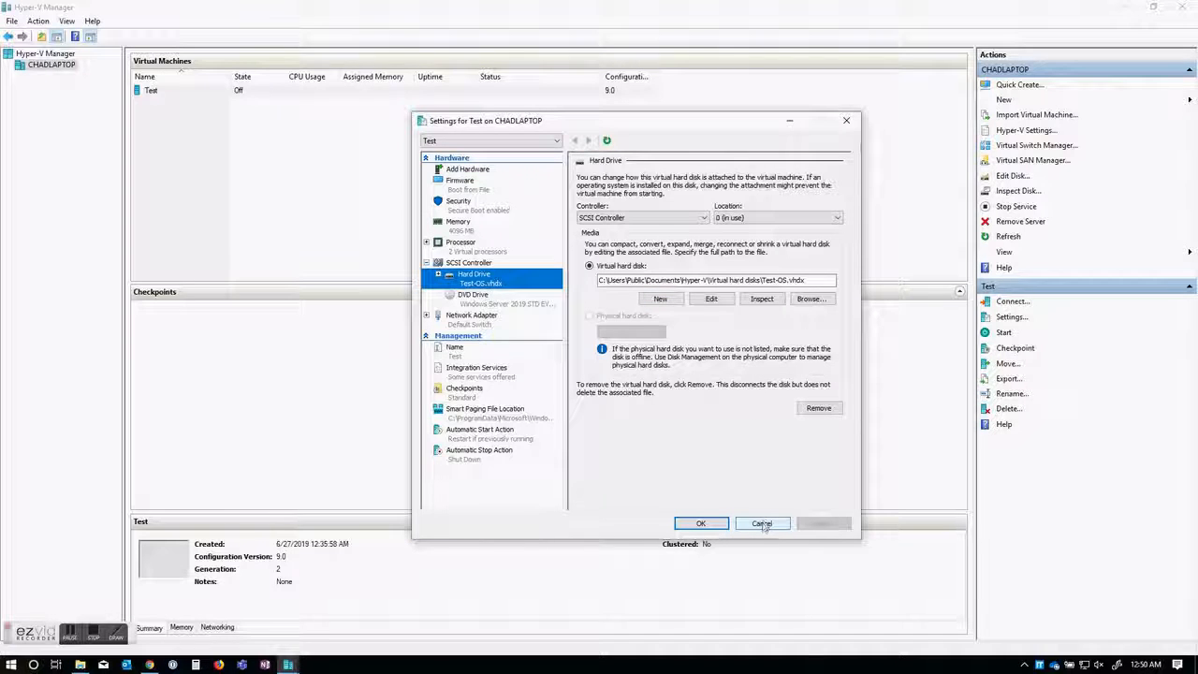